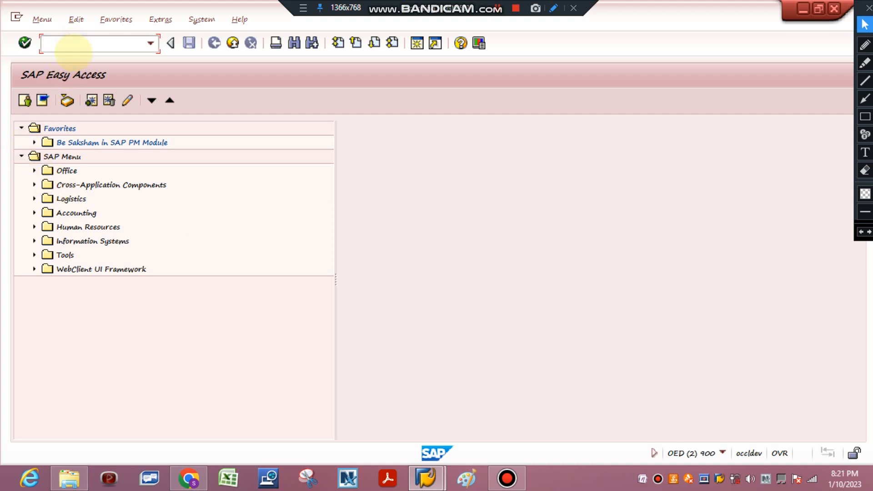
- Open the maintenance order creation transaction IW31
text(iw33)
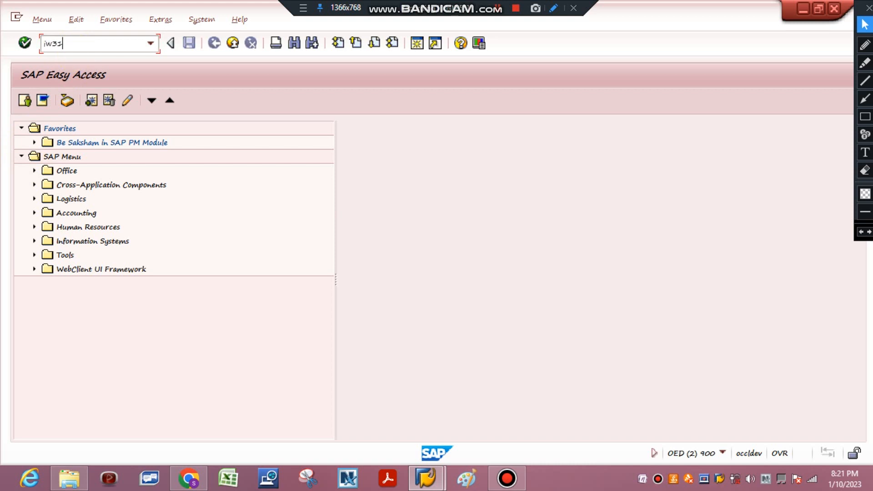
text(81)
key(Return)
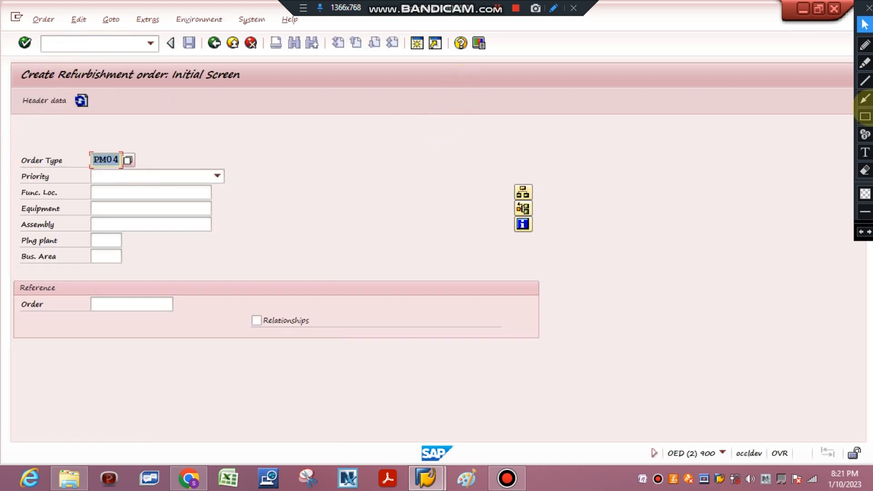
- Write the screen annotation "IW31 order creation" in red text on the blank area beside the order fields
click(865, 152)
click(617, 186)
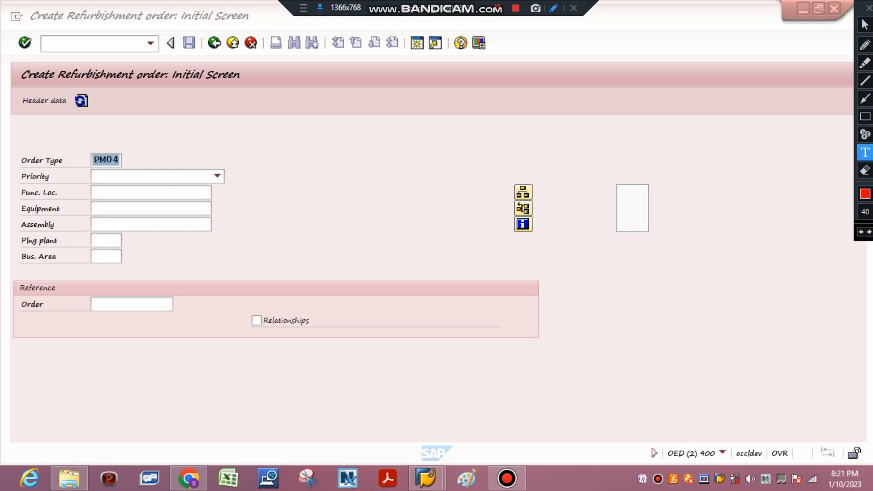
text(|IW)
key(BackSpace)
key(BackSpace)
key(BackSpace)
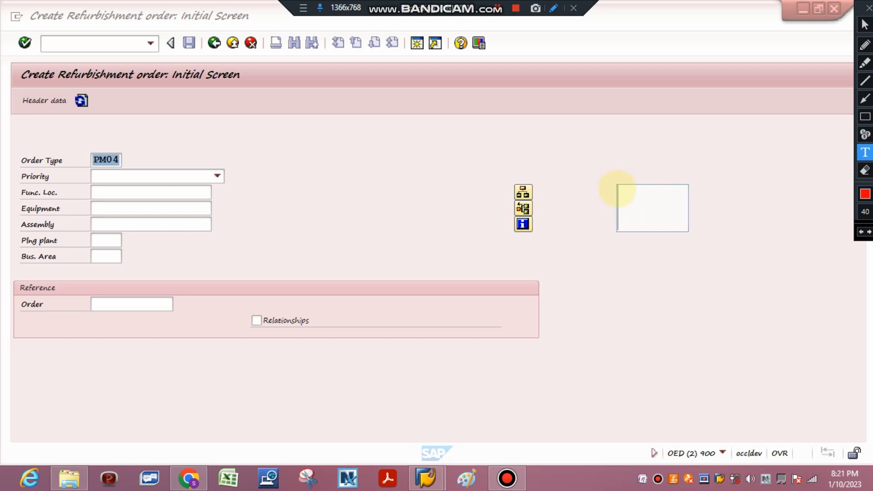
text(IW31)
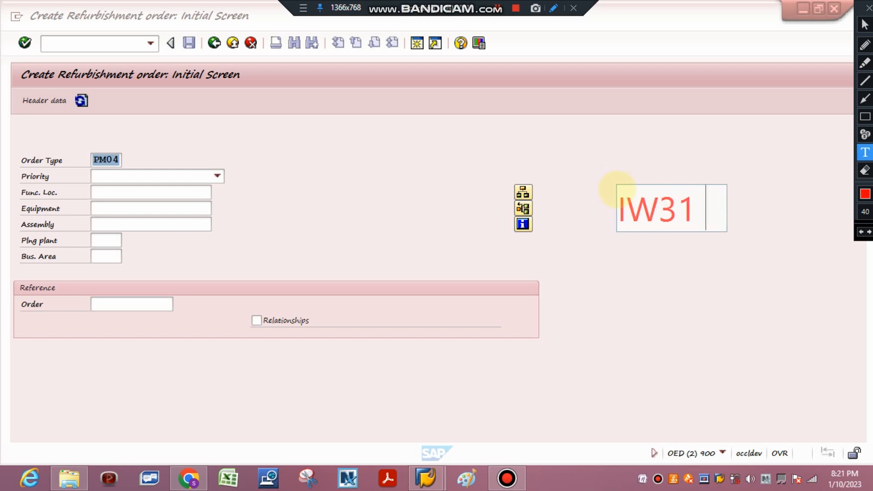
text( order c)
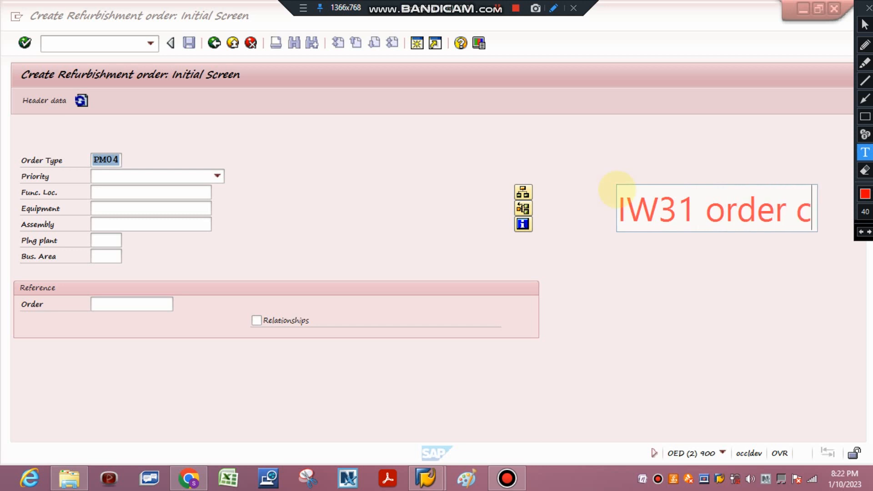
text(reation)
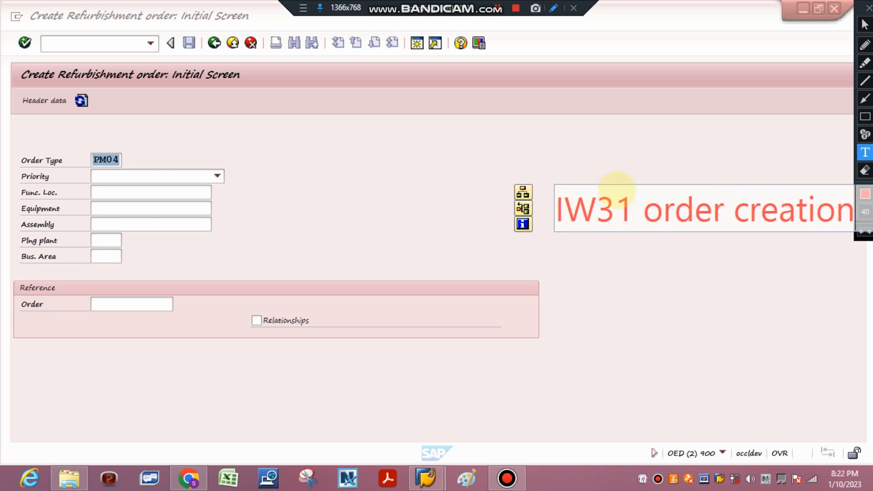
click(585, 311)
- Erase the "IW31 order creation" annotation and return to the normal pointer
click(110, 156)
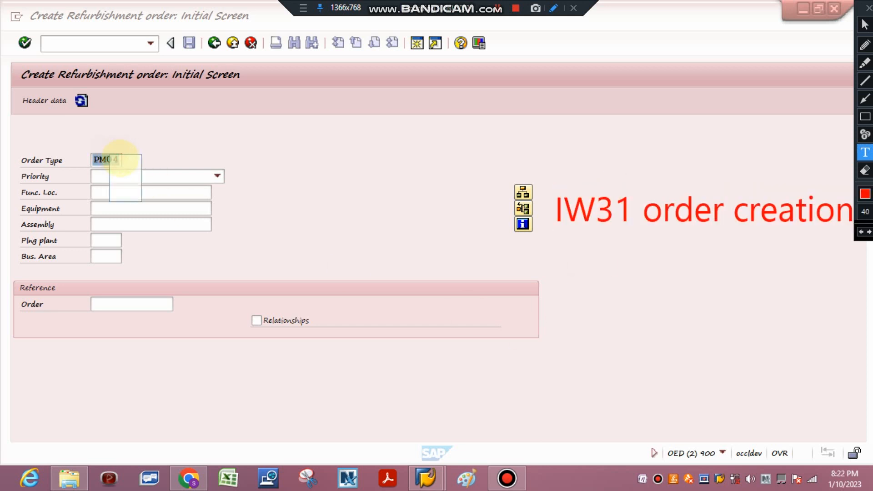
click(864, 24)
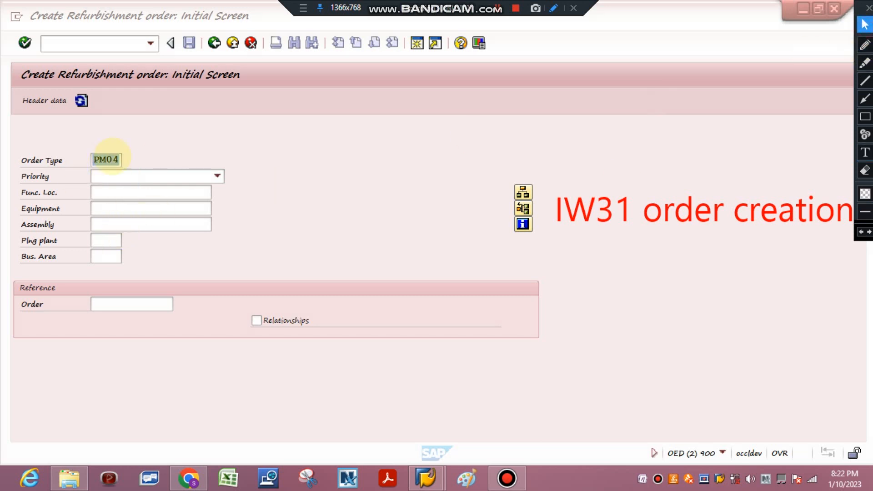
click(865, 170)
click(530, 172)
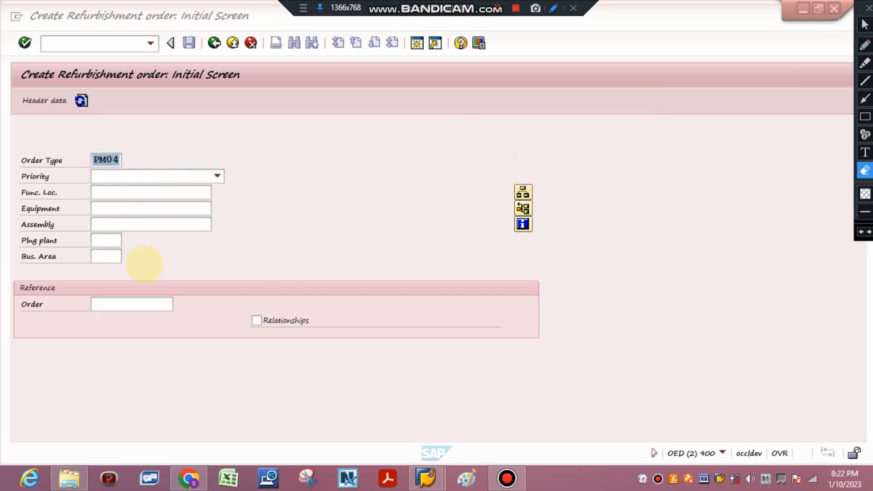
click(864, 25)
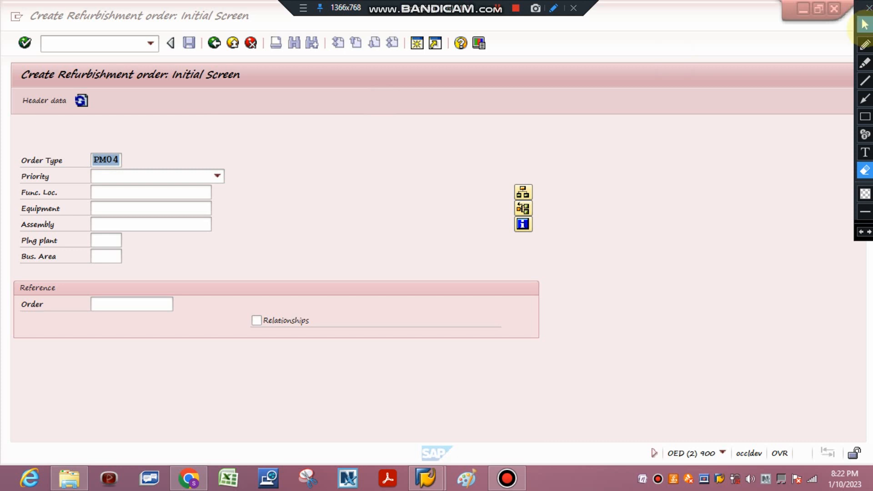
- Look up the available order types and choose PM04, Refurbishment order
click(111, 160)
click(129, 160)
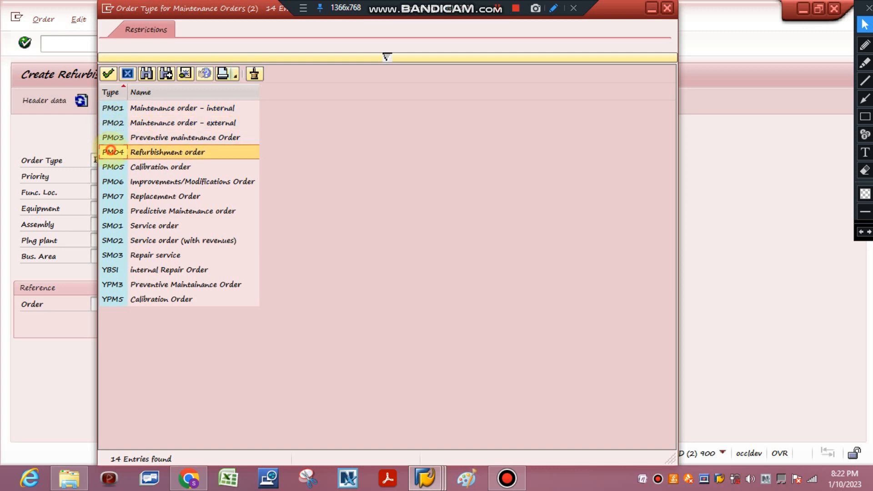
click(108, 197)
click(107, 211)
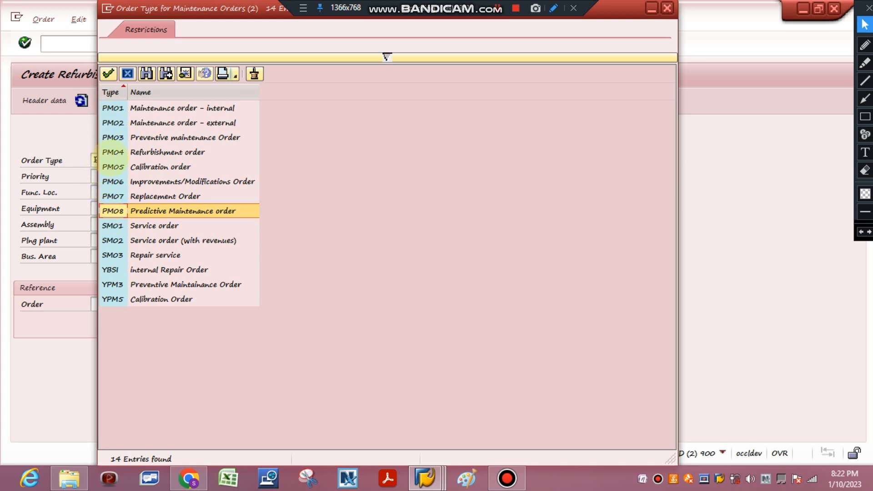
double_click(114, 152)
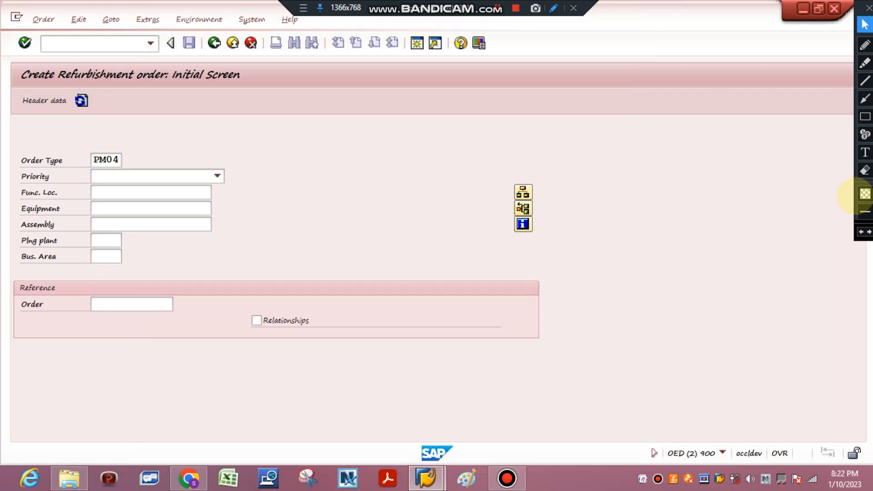
- Write the screen annotation "PM04" beside the order fields and erase it
click(864, 152)
click(612, 181)
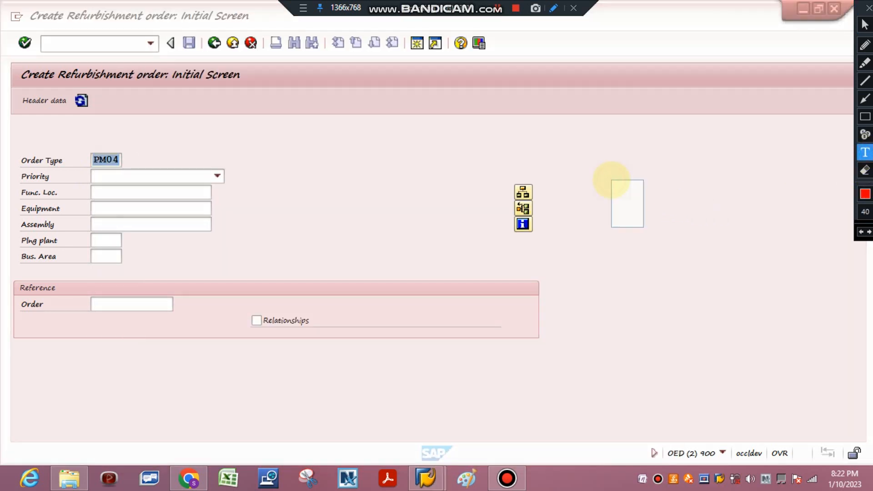
text(PM04)
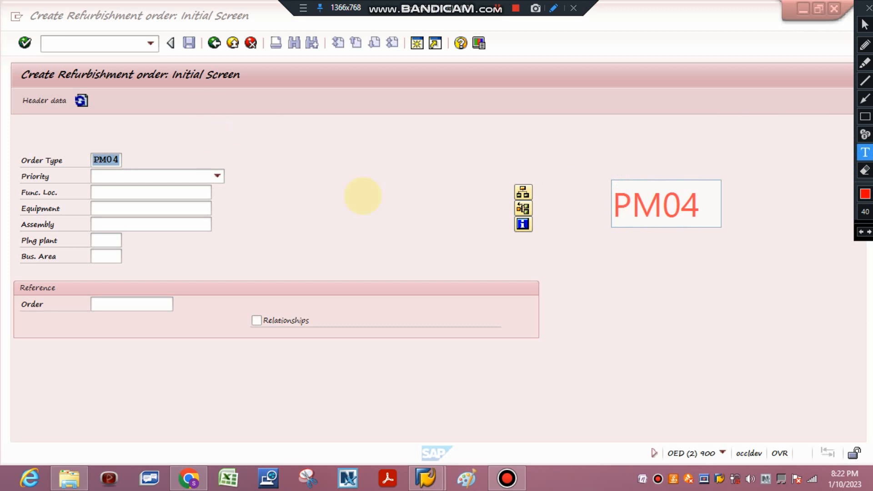
click(865, 170)
drag(588, 150, 750, 269)
- Annotate the screen with "refurbish-new/repair for working", erase the text and return to the normal pointer
click(865, 153)
click(572, 196)
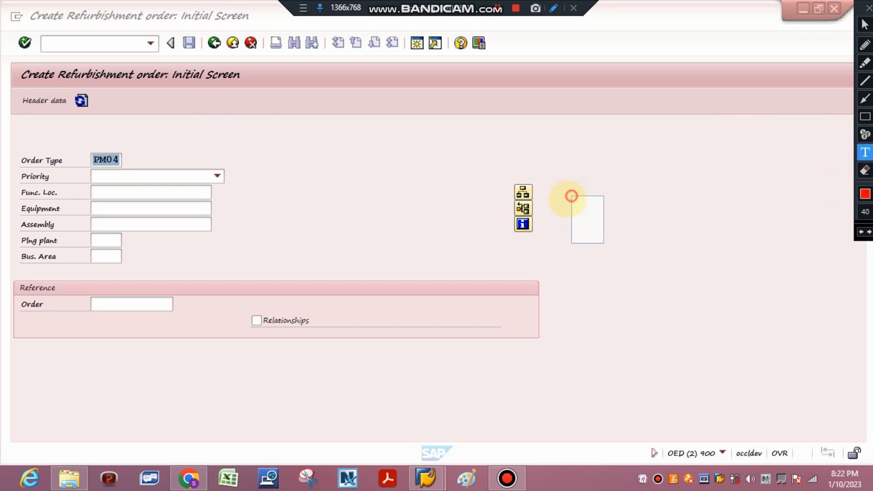
text(refur)
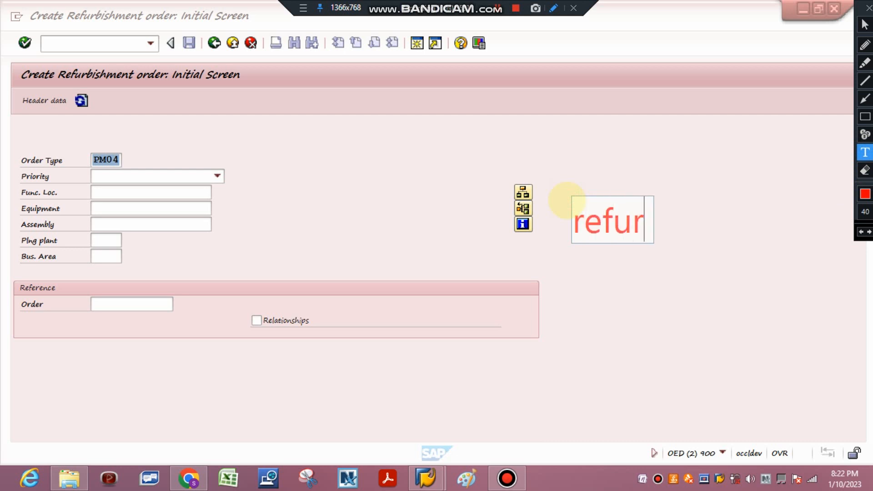
text(bish)
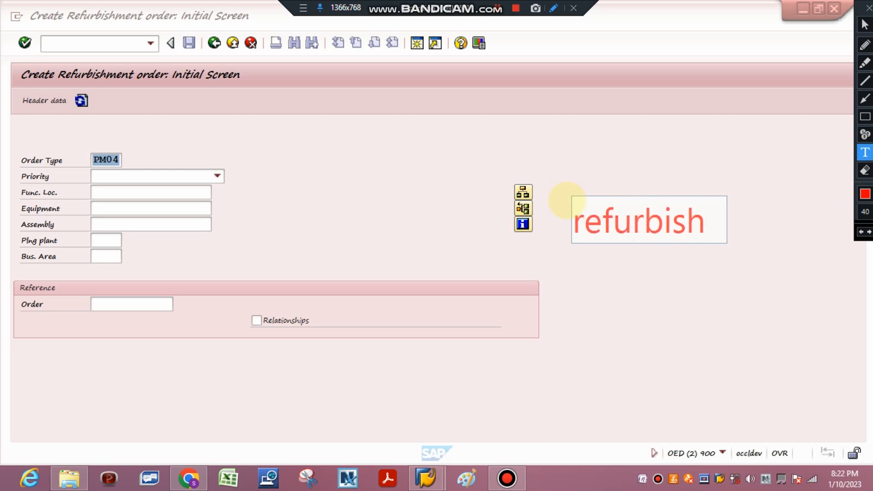
text(-new )
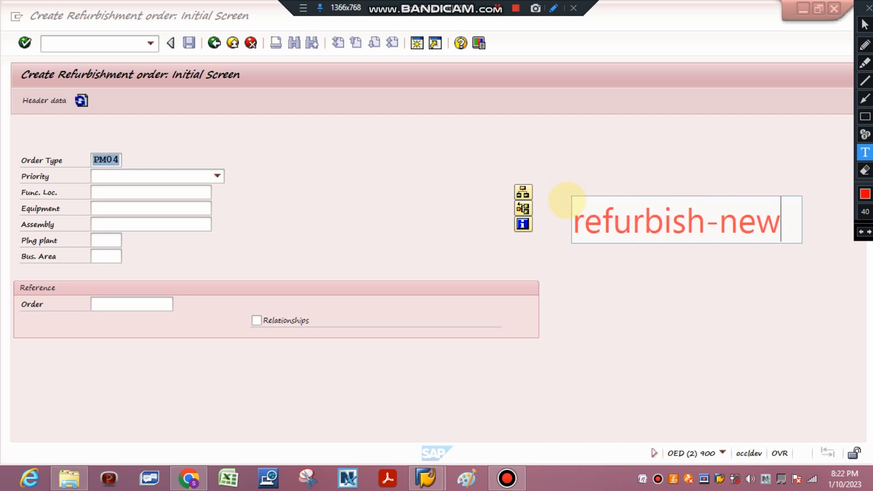
text(/re)
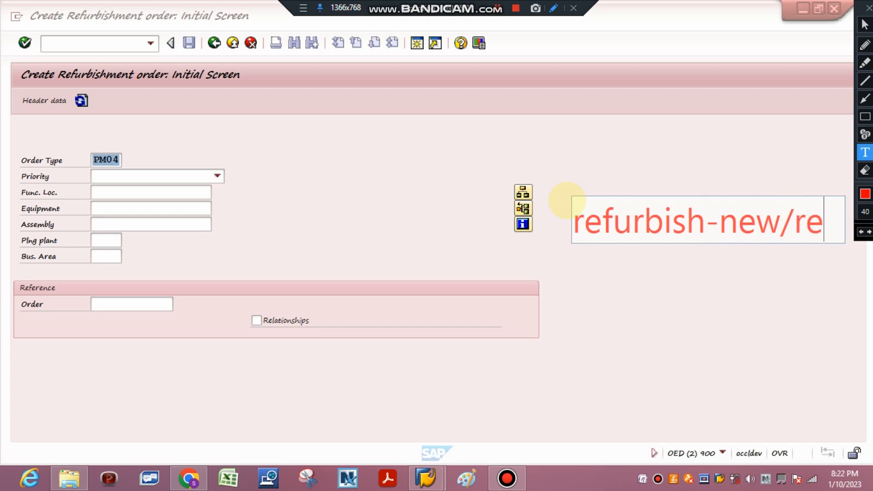
text(pair for)
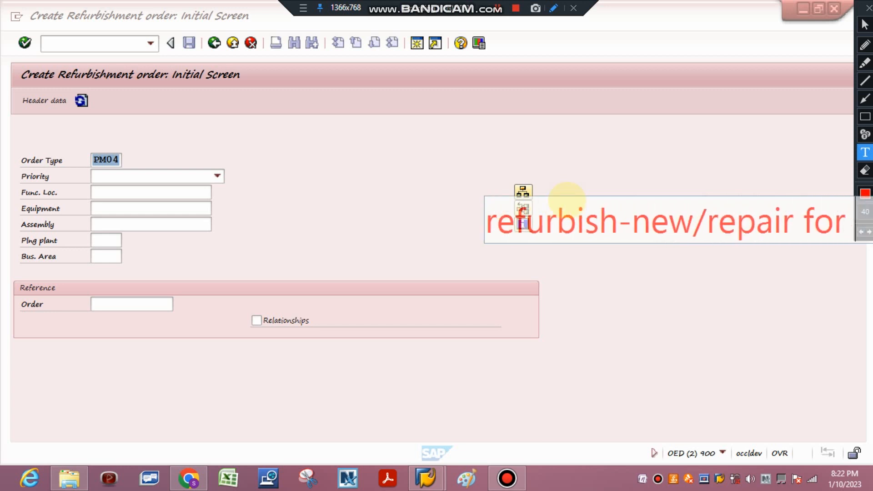
text( working)
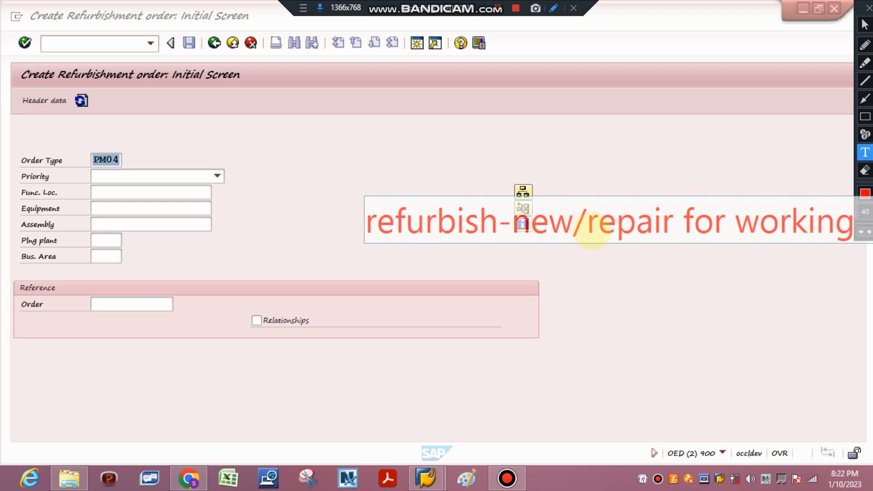
click(865, 171)
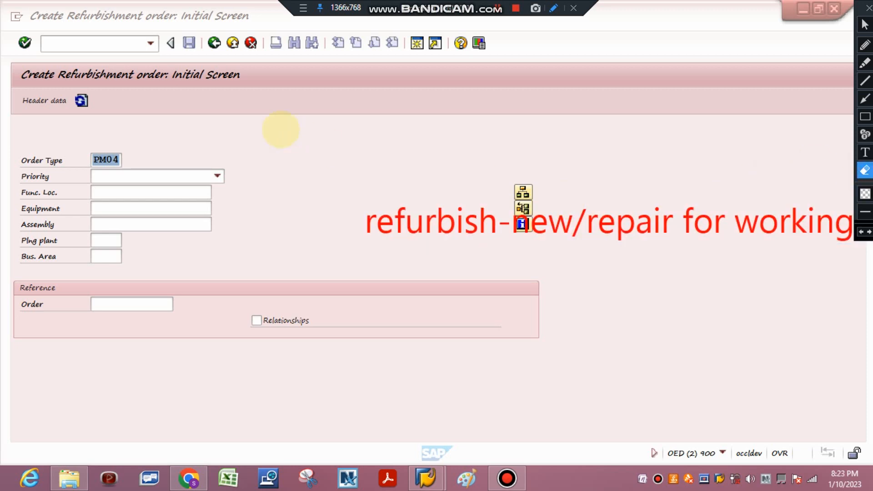
drag(282, 130, 872, 298)
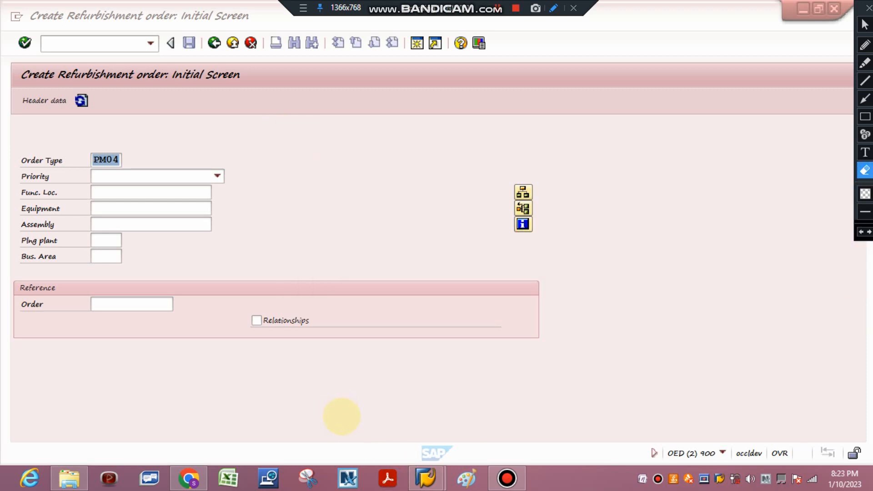
click(865, 23)
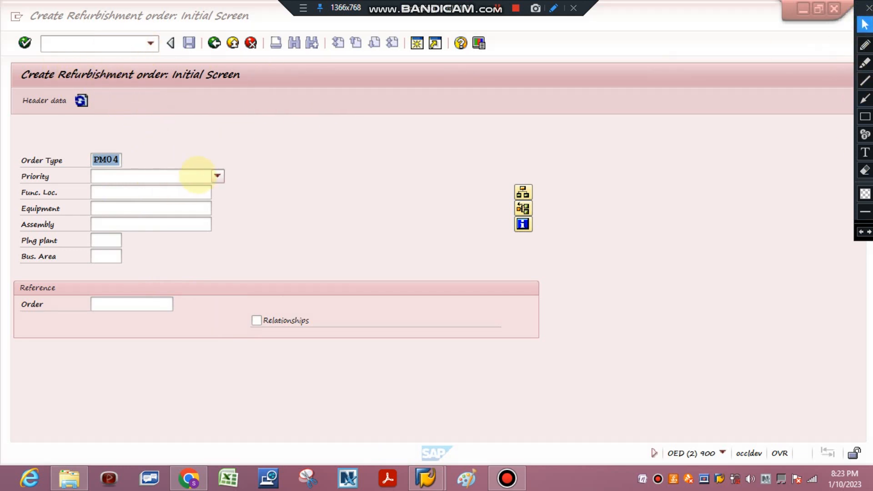
- Set the order's priority to 2-High and the planning plant to 1100, leaving the functional location empty, and confirm the entries
click(197, 176)
click(145, 203)
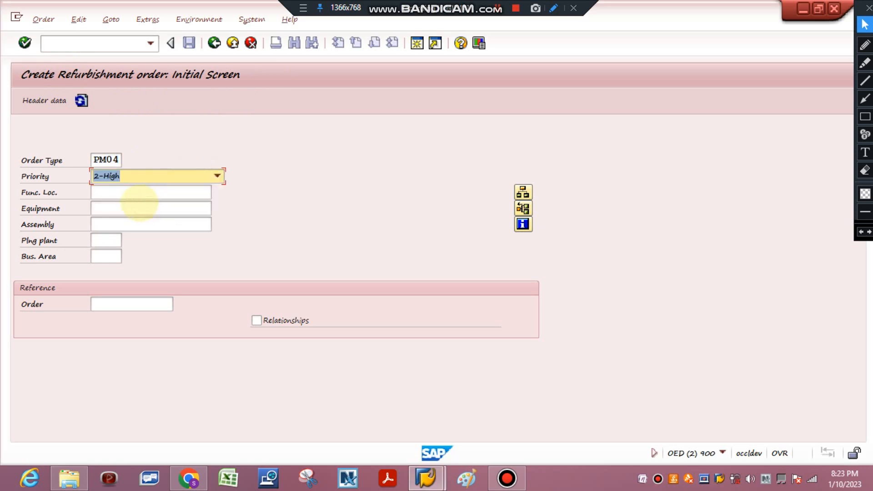
click(130, 193)
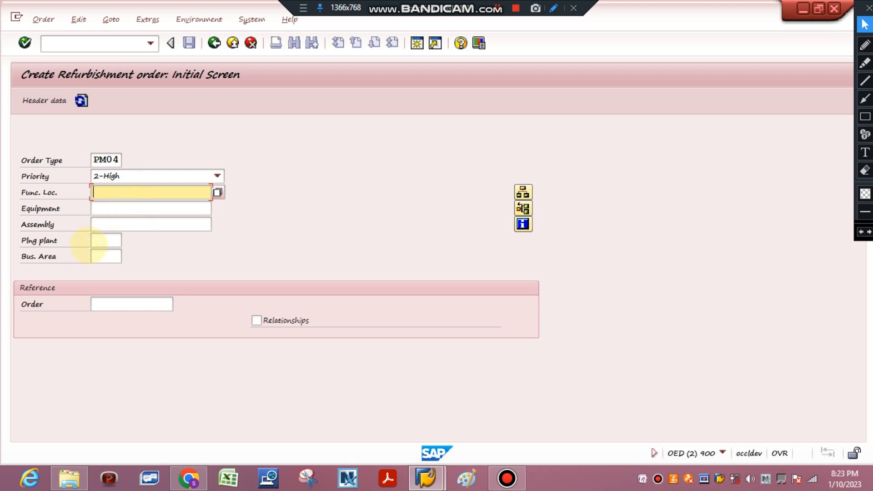
click(99, 241)
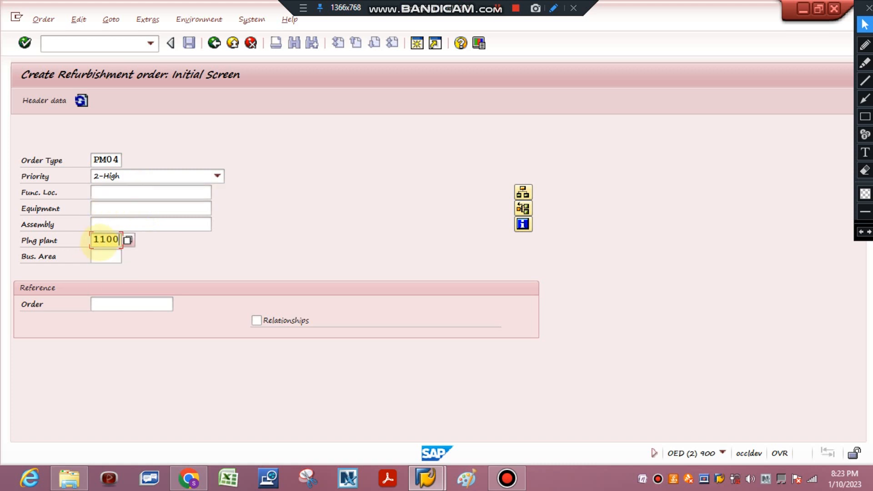
click(24, 43)
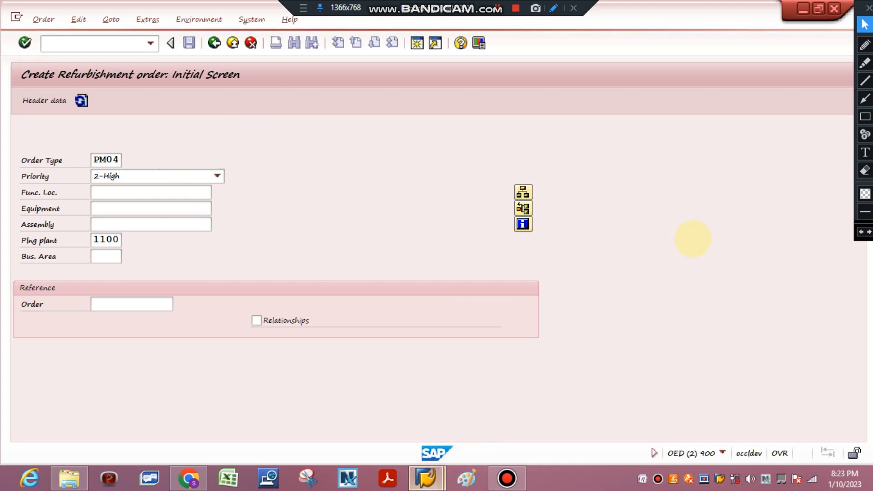
- Write the two-line screen annotation "material refurbishment" beside the order fields and erase it
click(865, 152)
click(583, 179)
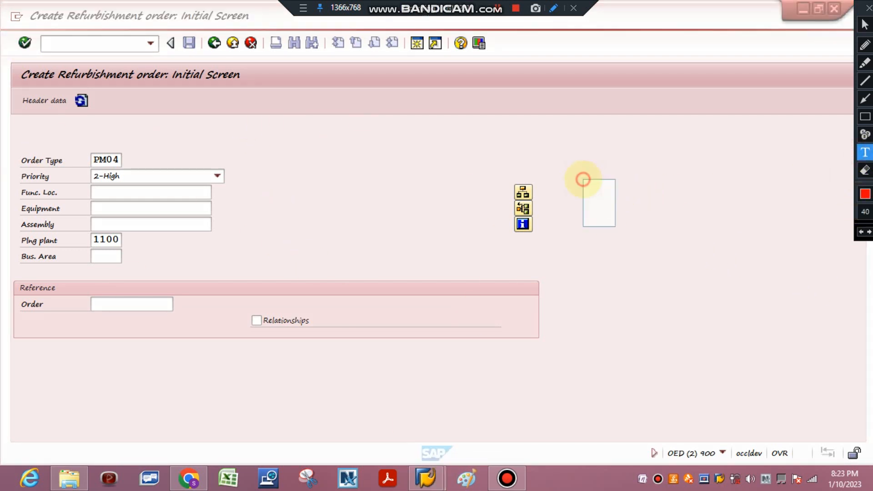
text(material)
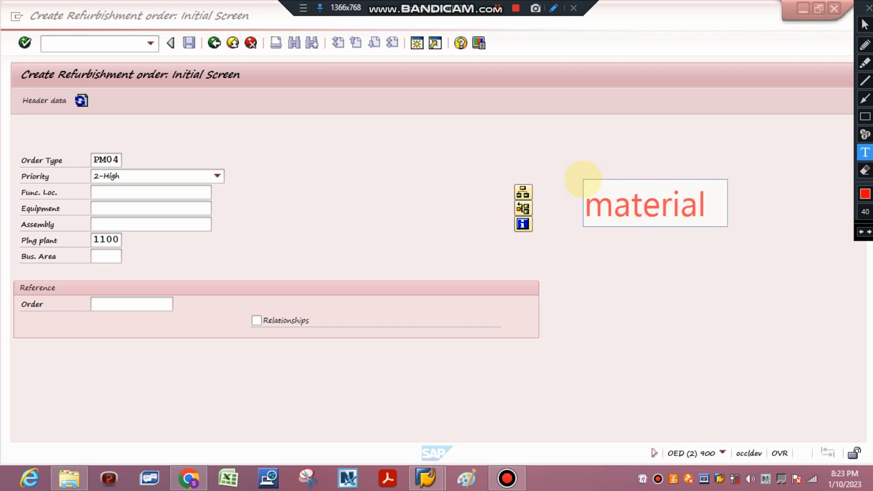
key(Return)
text(re)
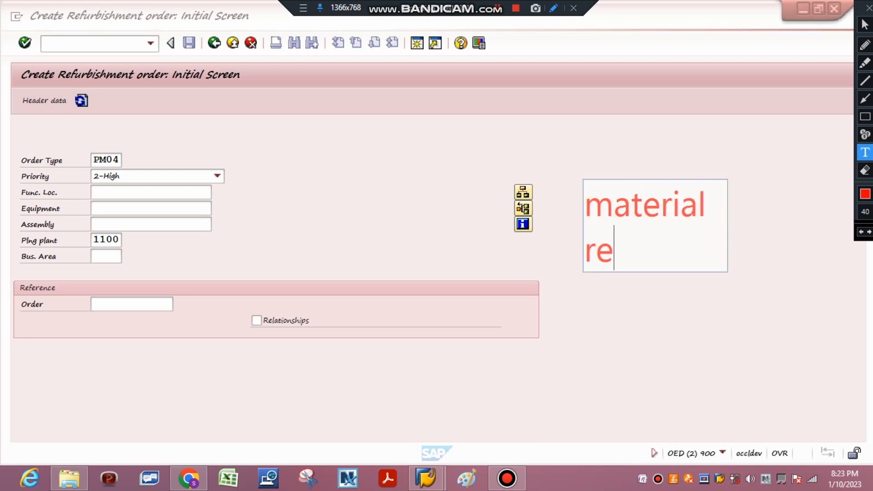
text(furbishment)
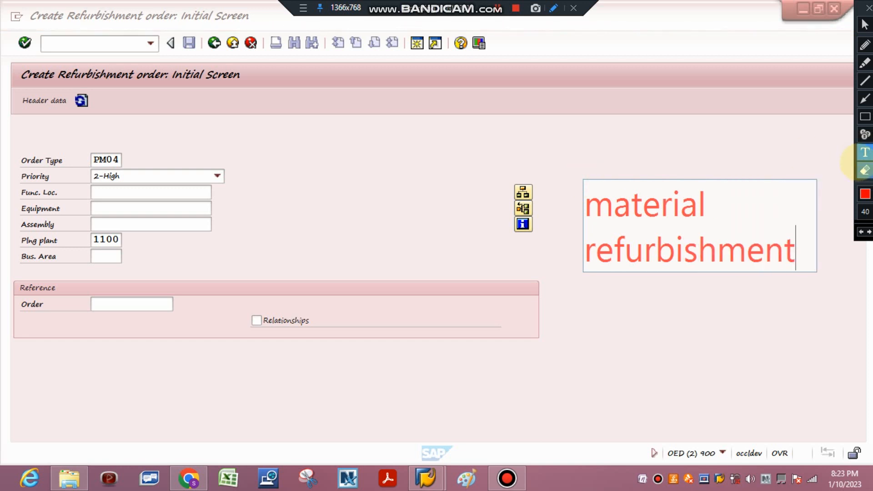
click(595, 311)
click(865, 171)
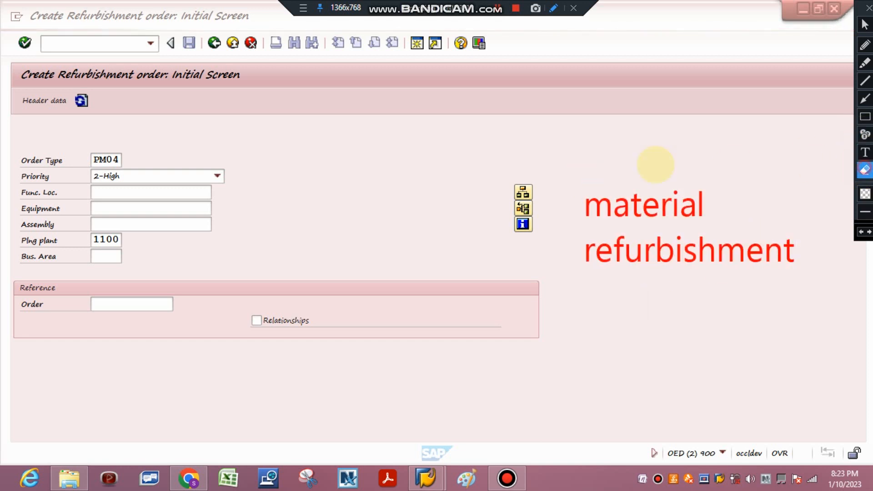
click(569, 158)
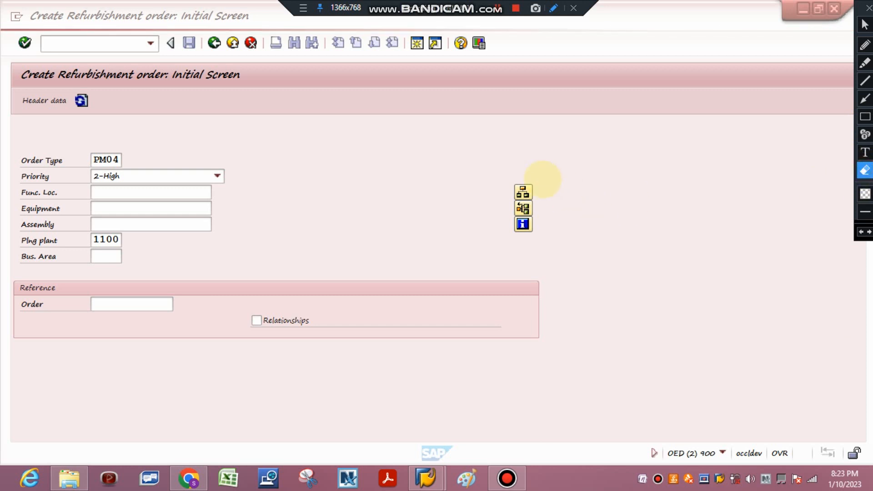
- Annotate the empty area beside the order fields with the word "store"
click(865, 152)
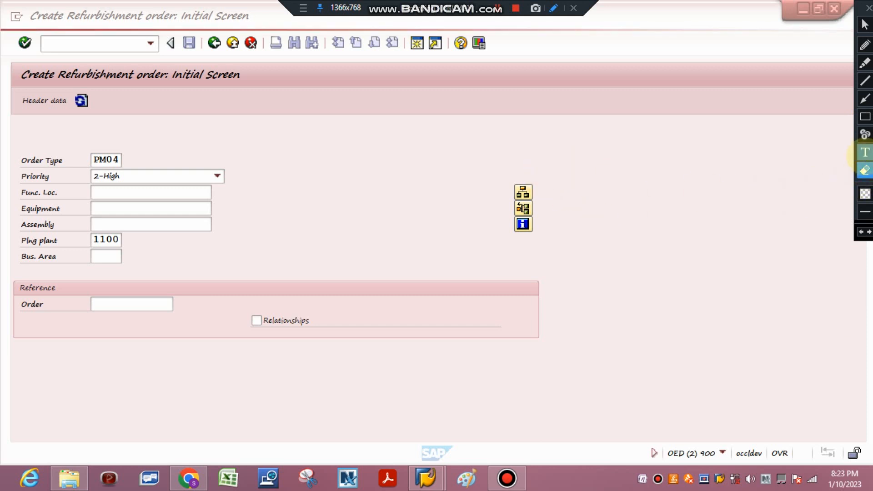
click(563, 175)
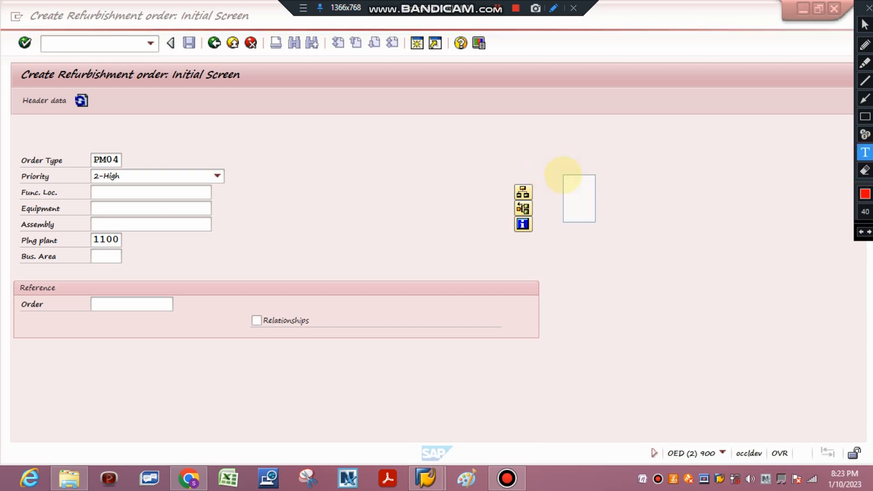
text(s)
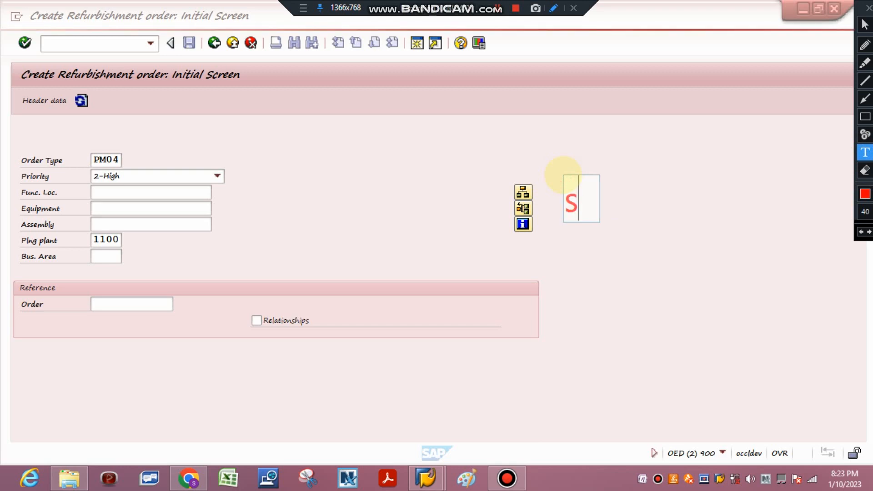
text(tore)
key(Return)
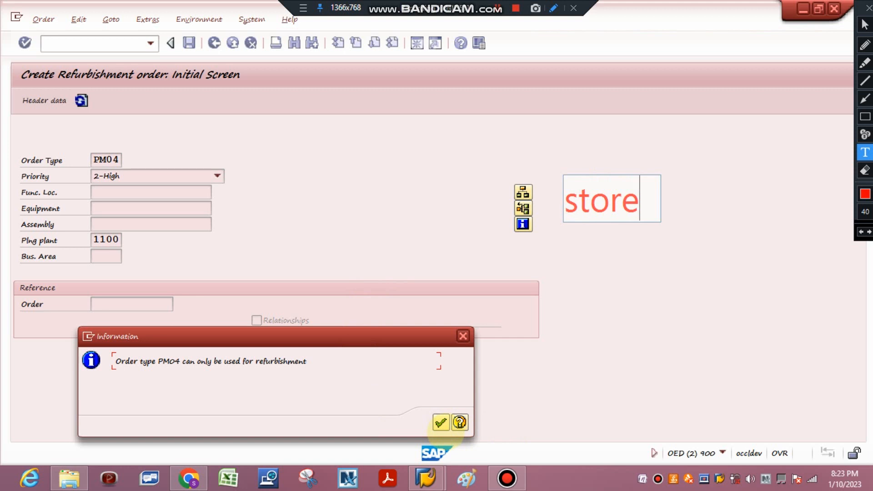
- Finish the annotation, return to the normal pointer and acknowledge the information message about order type PM04
click(441, 421)
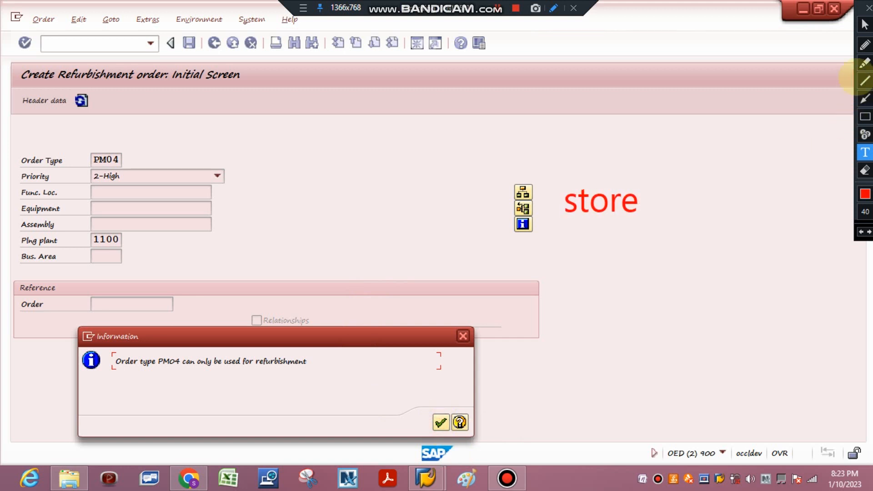
click(864, 25)
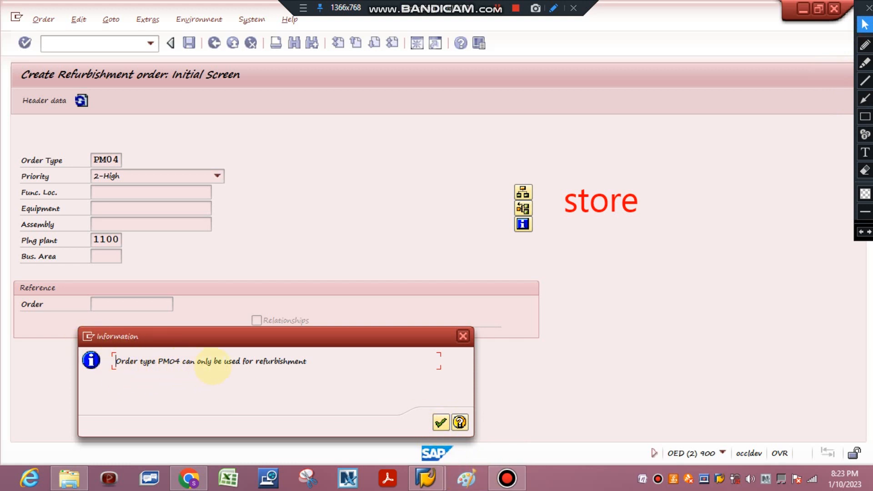
click(439, 420)
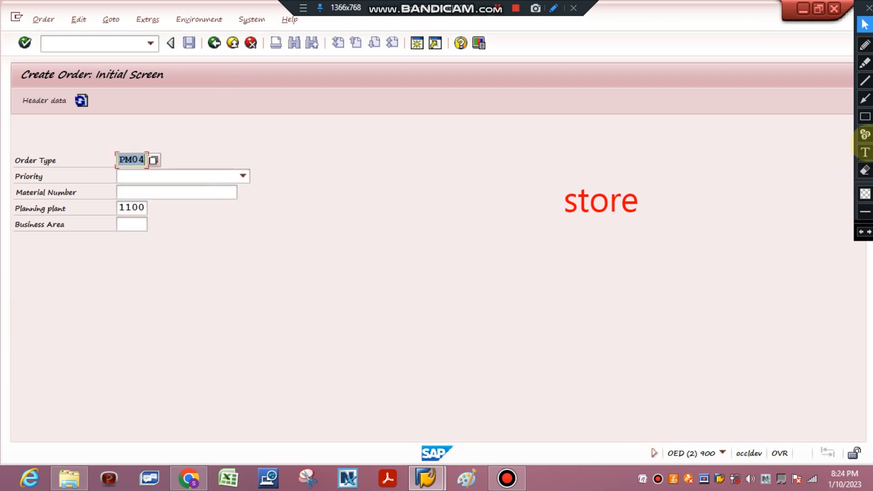
- Erase the "store" annotation from the screen and return to the normal pointer
click(865, 170)
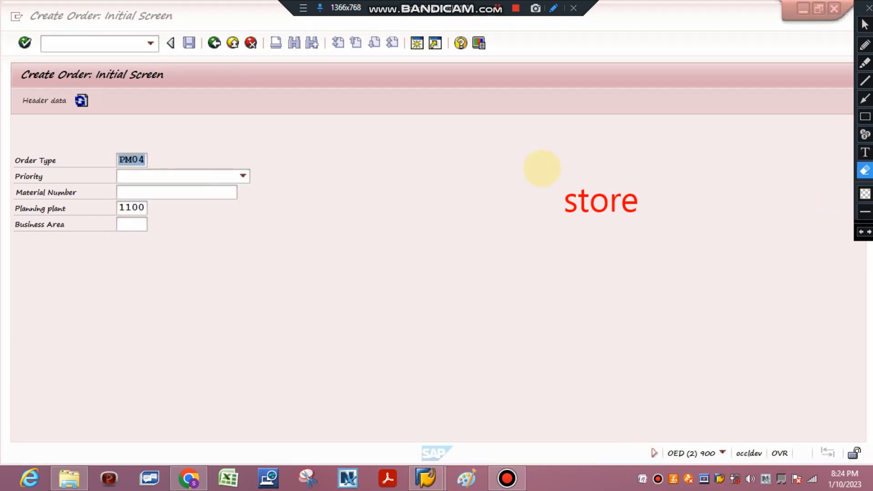
click(591, 201)
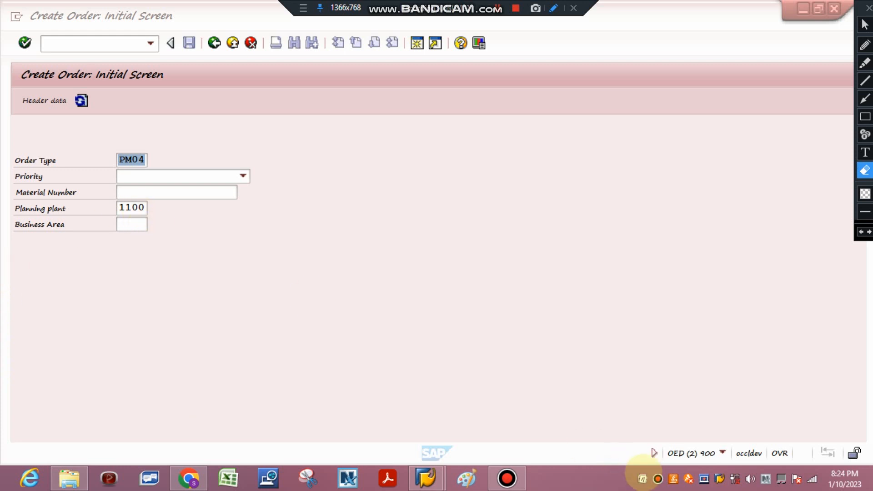
click(865, 24)
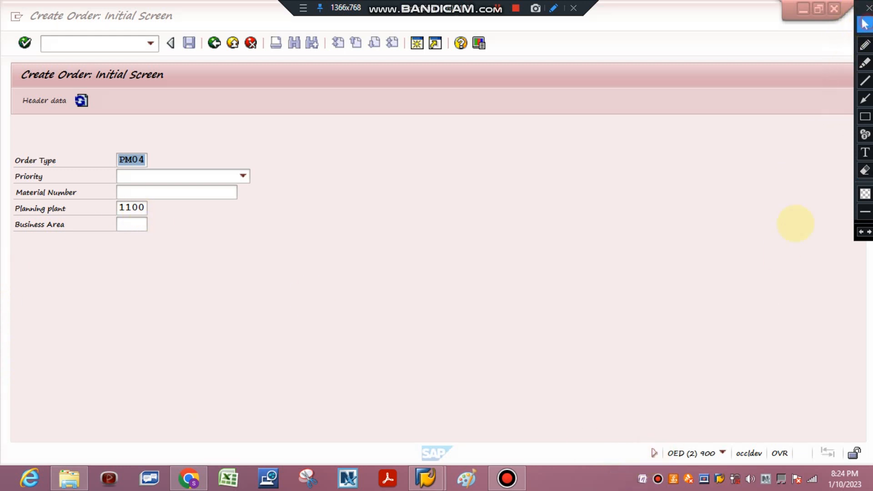
- Collapse the status bar details and set the refurbishment order's priority to 2-High
click(653, 453)
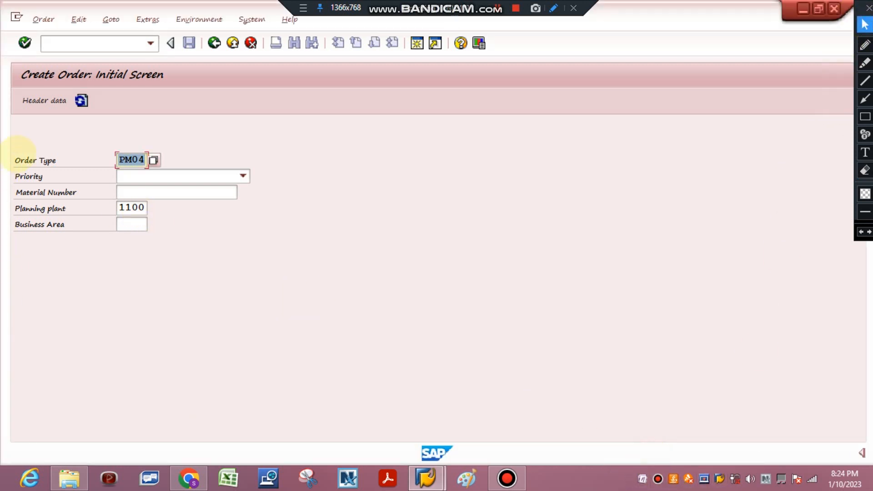
click(205, 176)
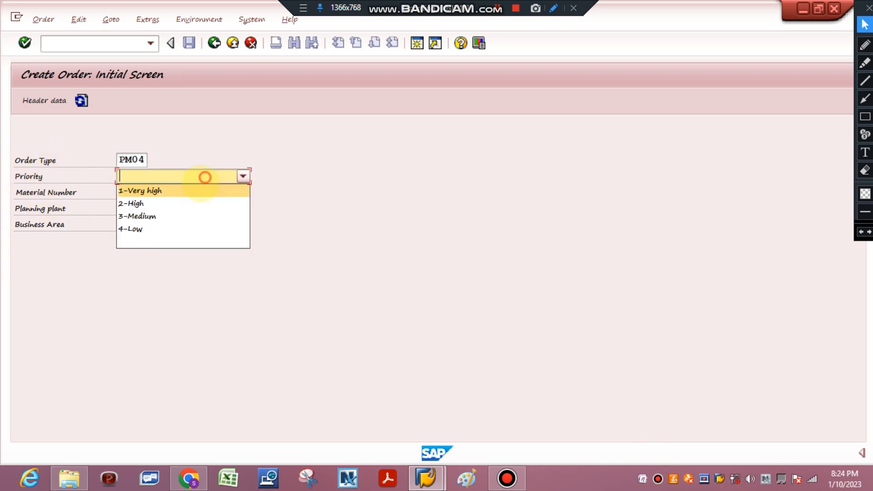
click(162, 203)
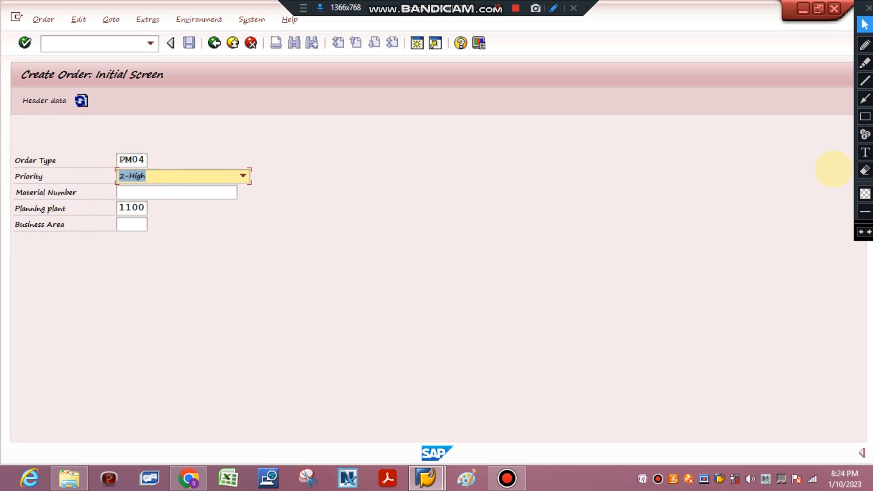
- Annotate the area beside the order fields with the separate lines "material", "machine", "bearing" and "spare pasrt"
click(864, 154)
click(467, 189)
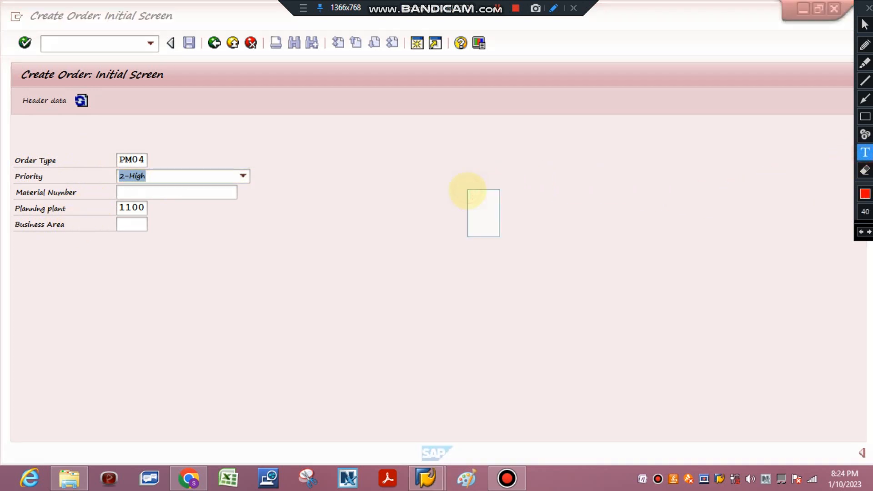
text(material)
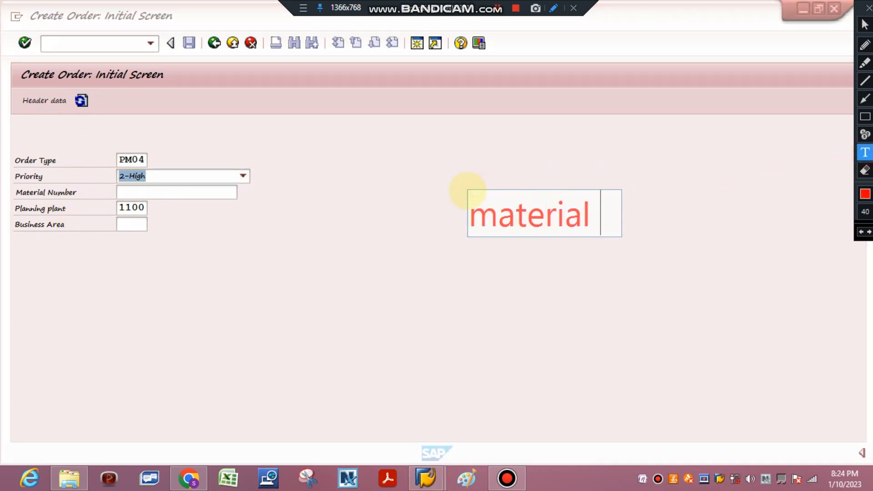
key(Return)
text(machine)
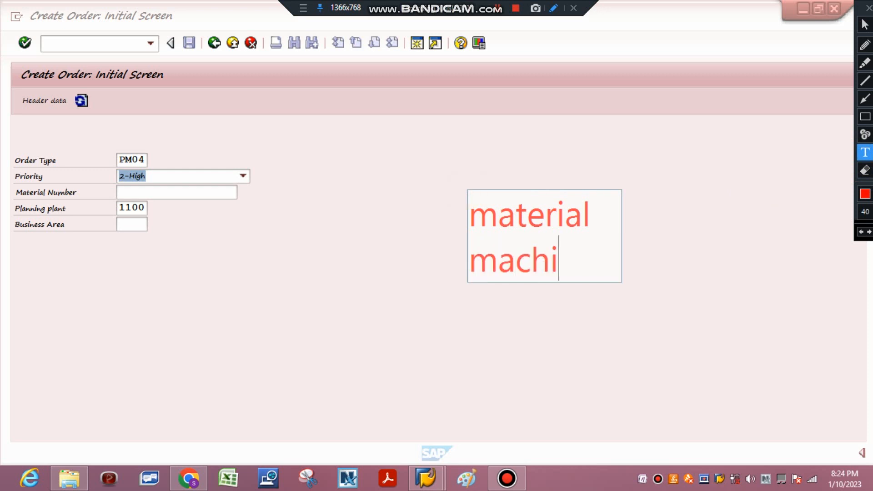
key(Return)
text(bearing)
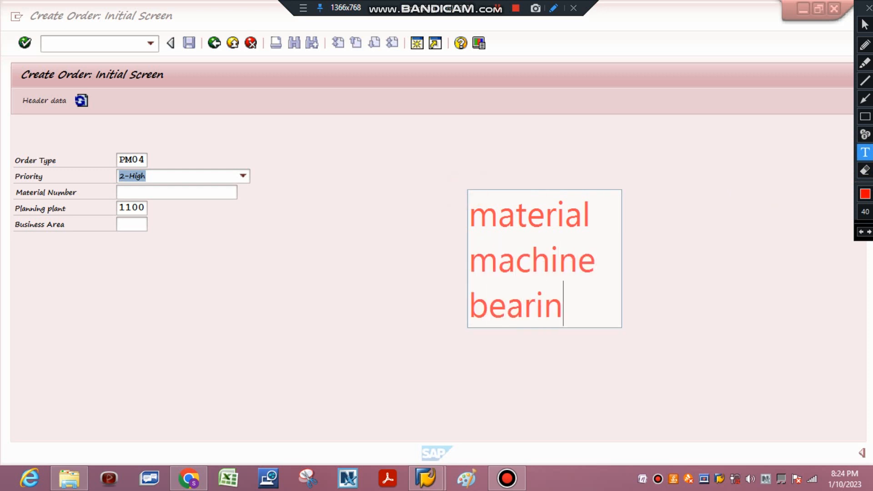
key(Return)
text(spa)
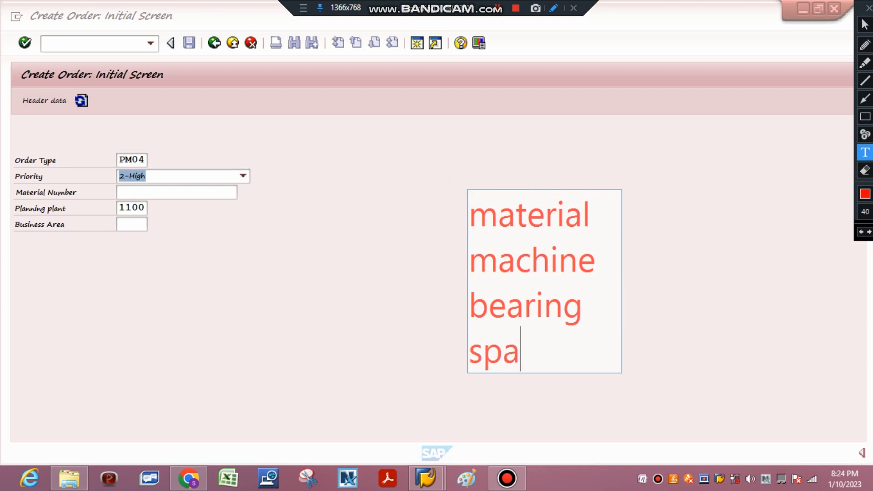
text(re pasrt)
key(Return)
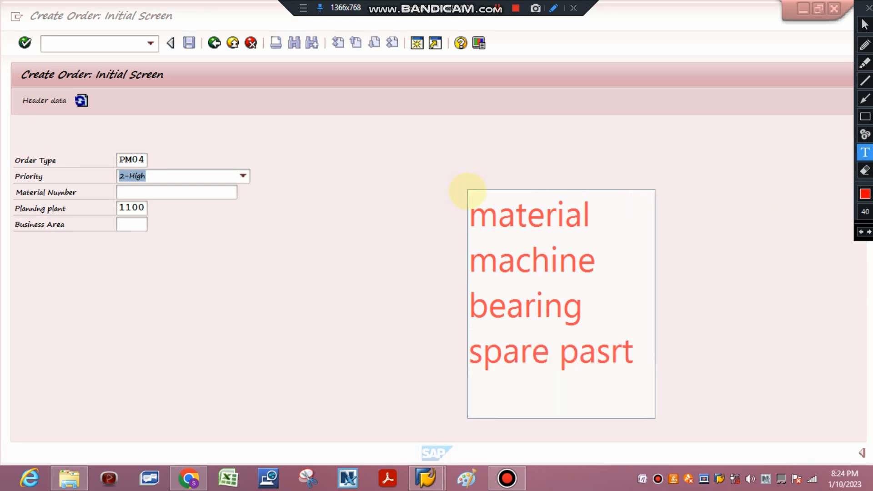
- Extend the annotation list with the lines "transffered material" and "long idle equipment"
text(transff)
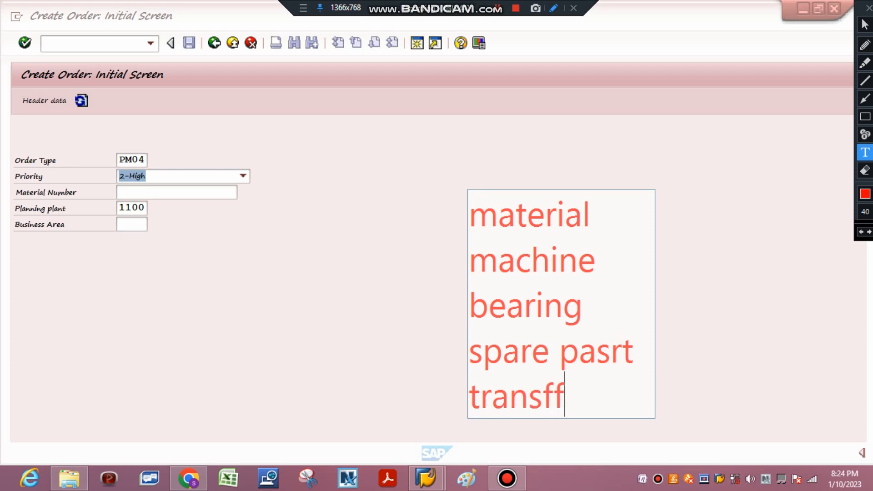
text(ered material)
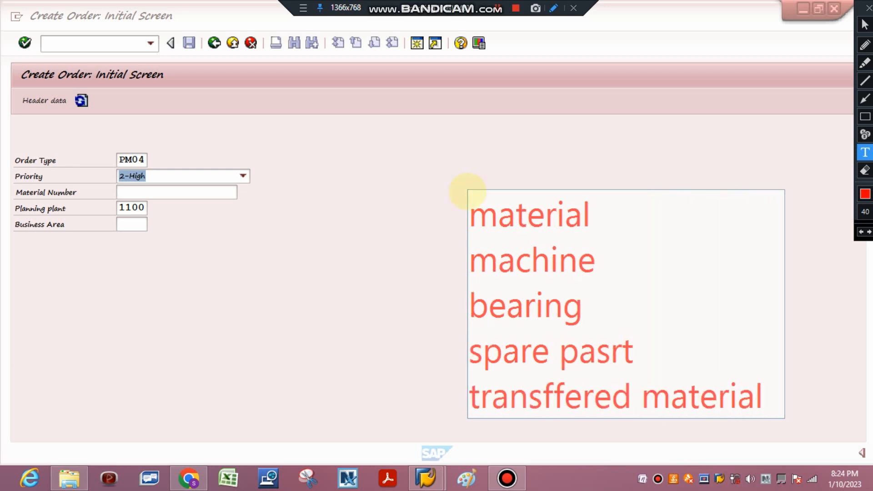
key(Return)
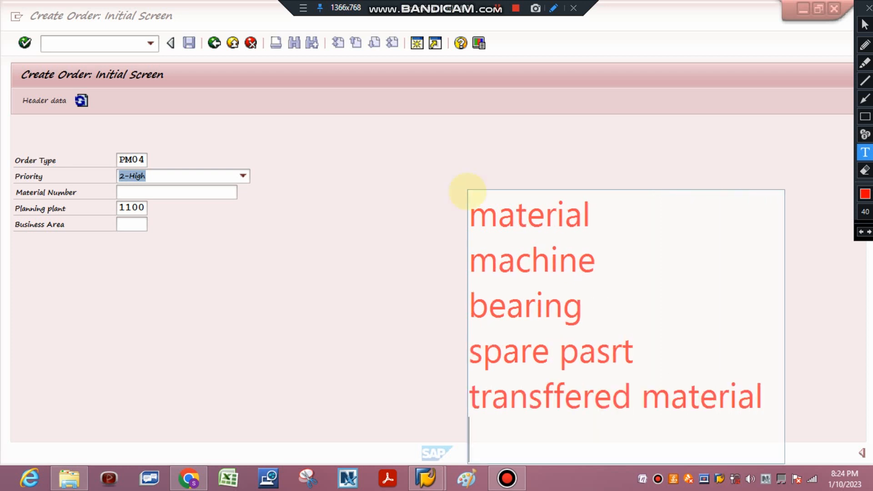
text(long )
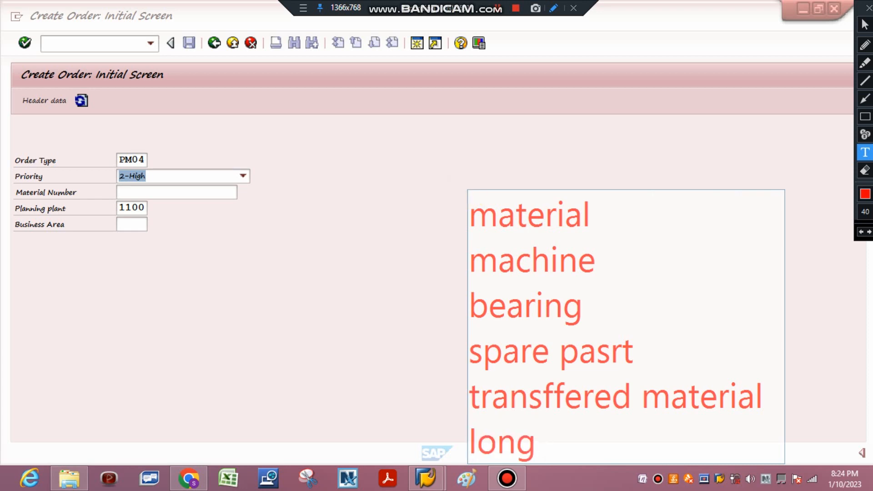
text(idel)
key(BackSpace)
key(BackSpace)
text(e)
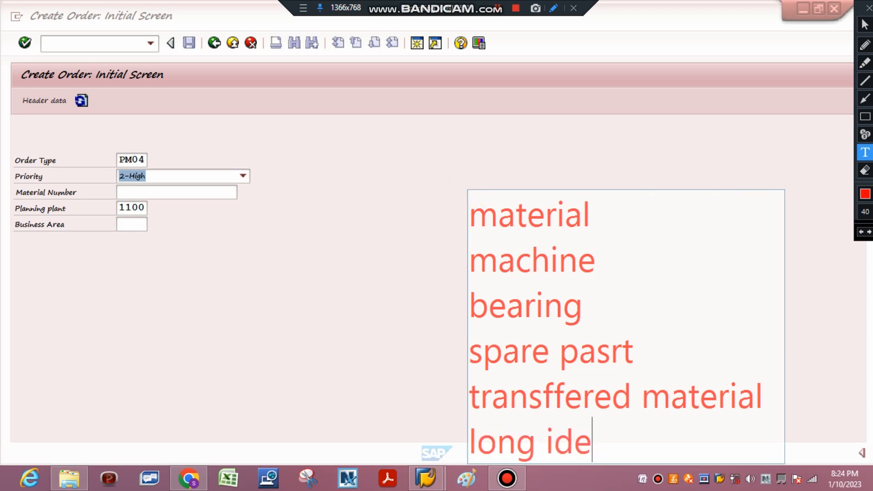
text(d mate)
key(BackSpace)
key(BackSpace)
key(BackSpace)
text(le )
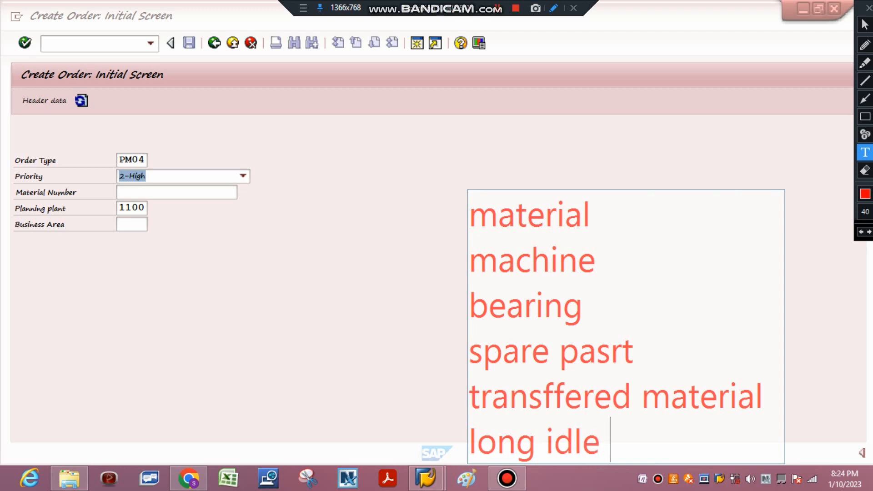
text(equipment)
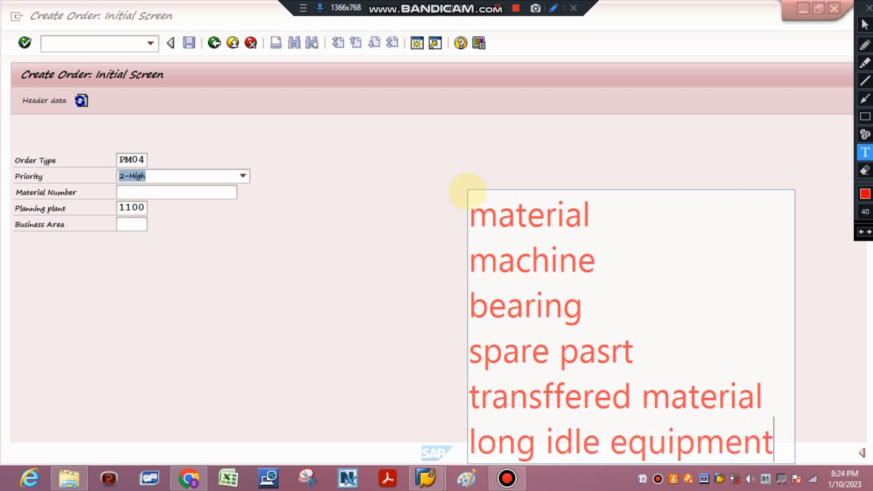
- Erase the entire annotation list from the screen and switch back to the text annotation tool
click(863, 171)
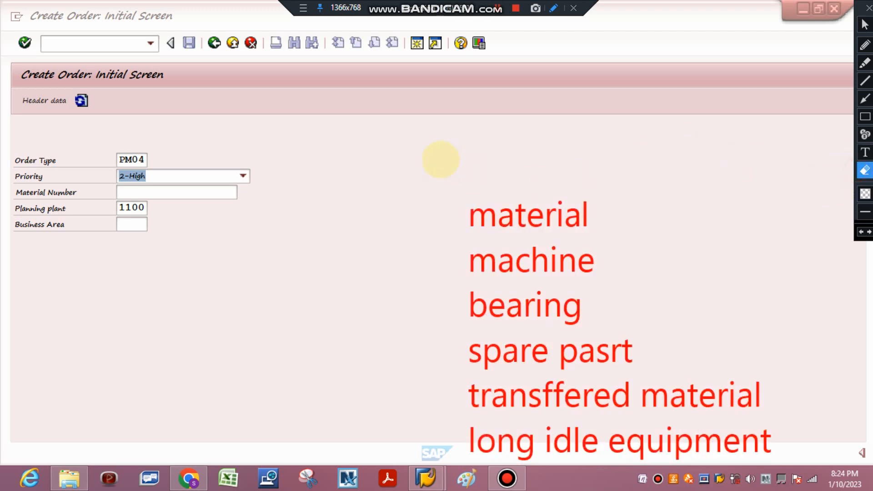
drag(433, 154, 840, 487)
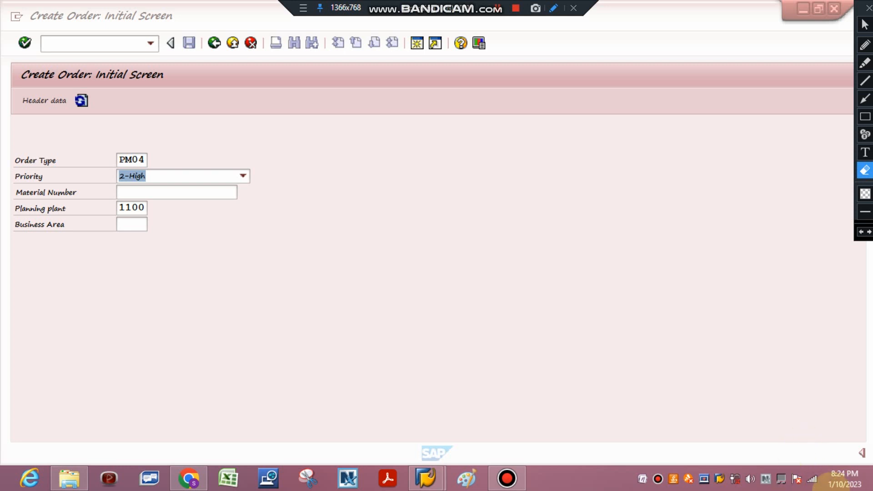
click(864, 153)
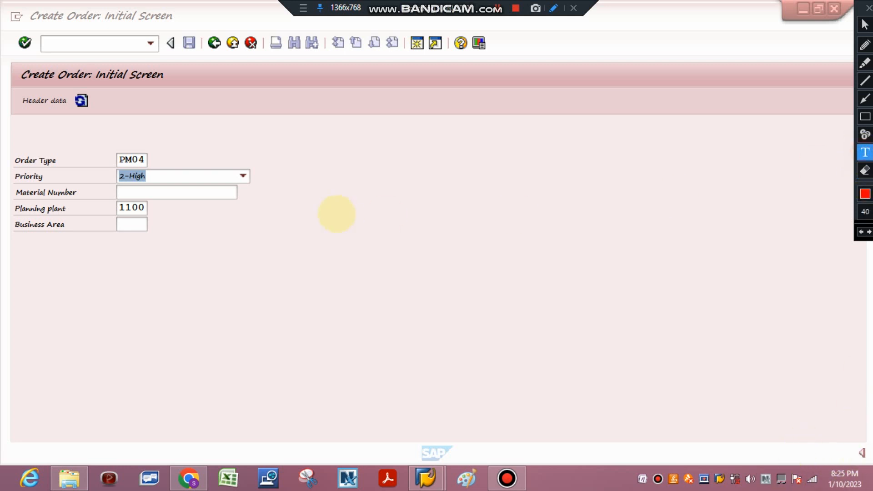
- Annotate the area beside the order fields with the text "OEM -original equipment manaufacturer"
click(337, 213)
text(OWM)
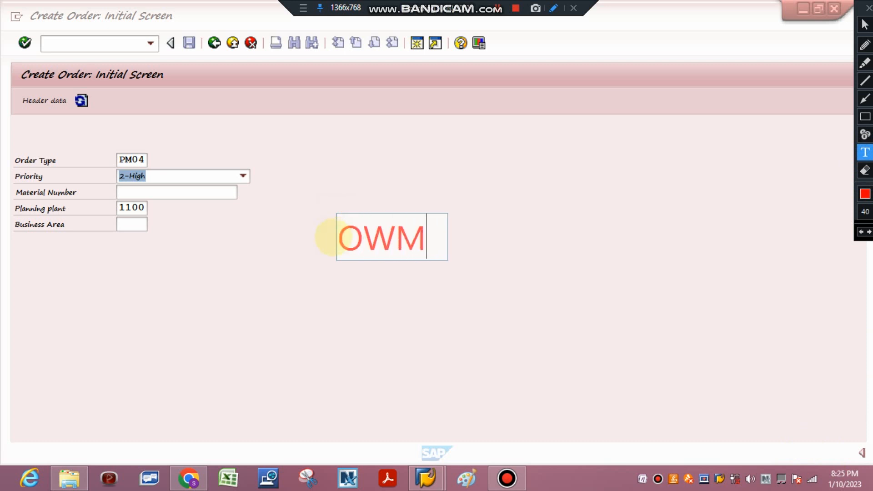
key(BackSpace)
key(BackSpace)
text(EM -)
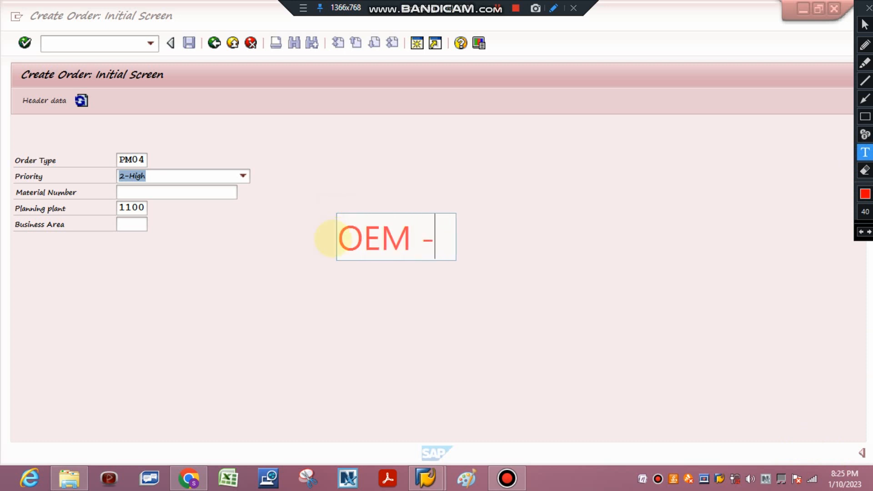
text(W)
key(BackSpace)
text(or)
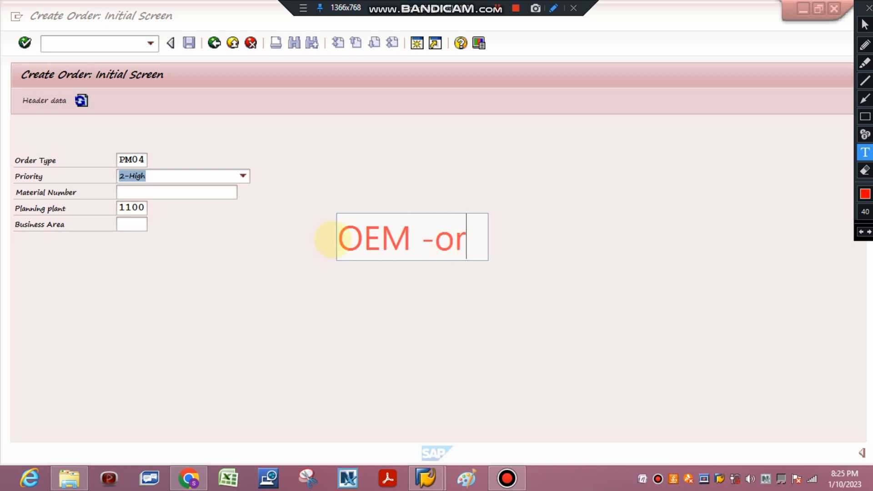
text(iginal e)
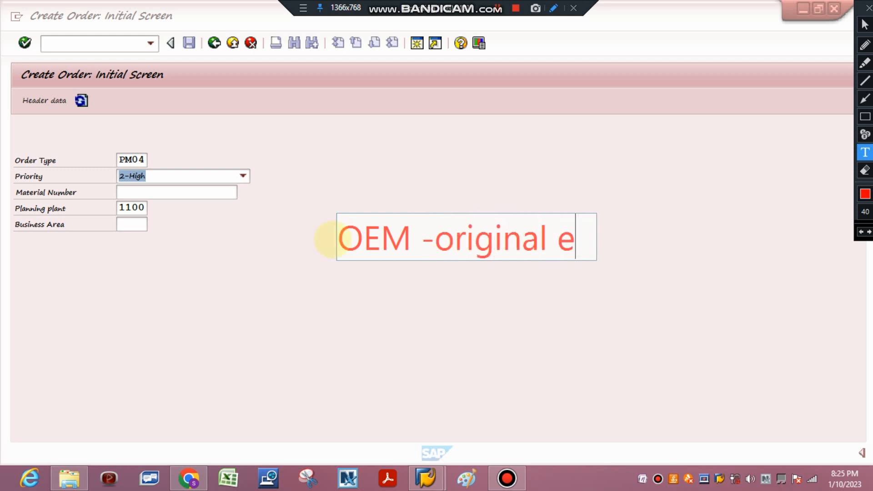
text(quipment ma)
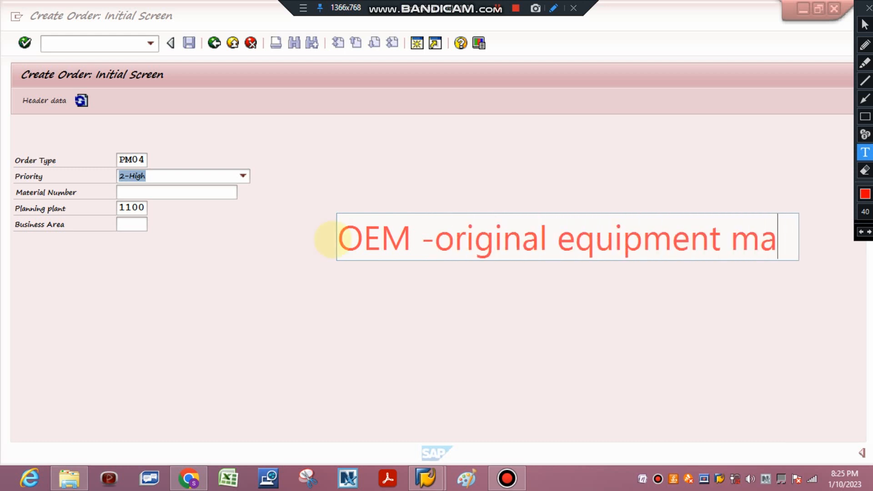
text(naufacturer)
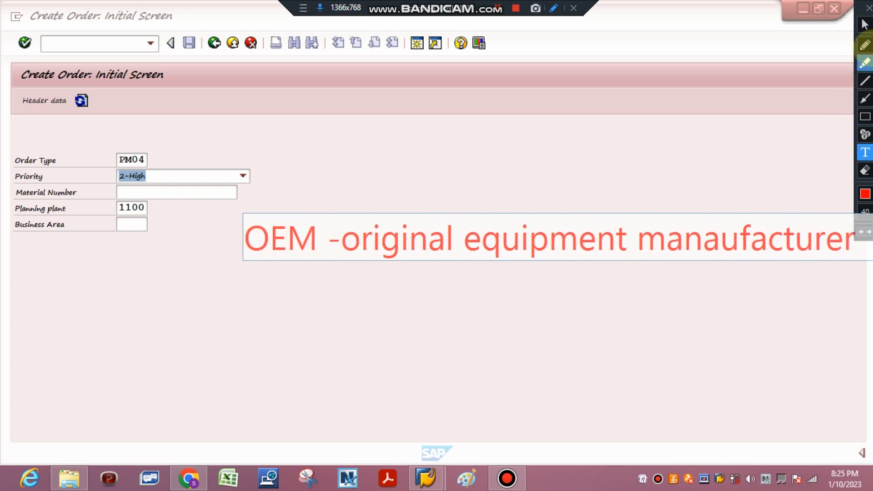
click(863, 25)
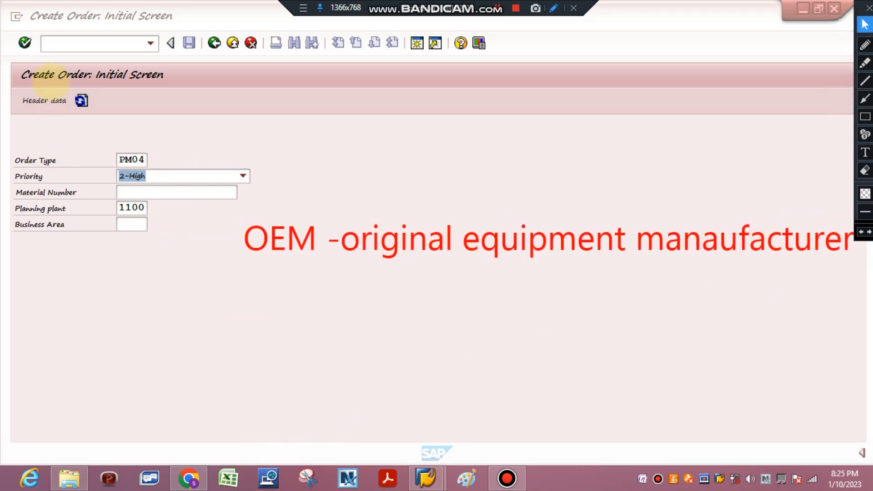
- Open the value search for the order's material number and erase the OEM annotation from the screen
click(234, 192)
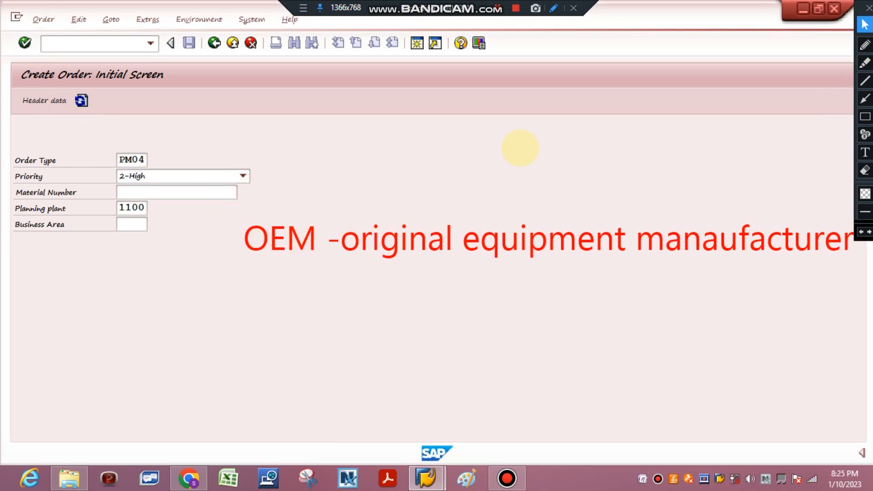
click(864, 169)
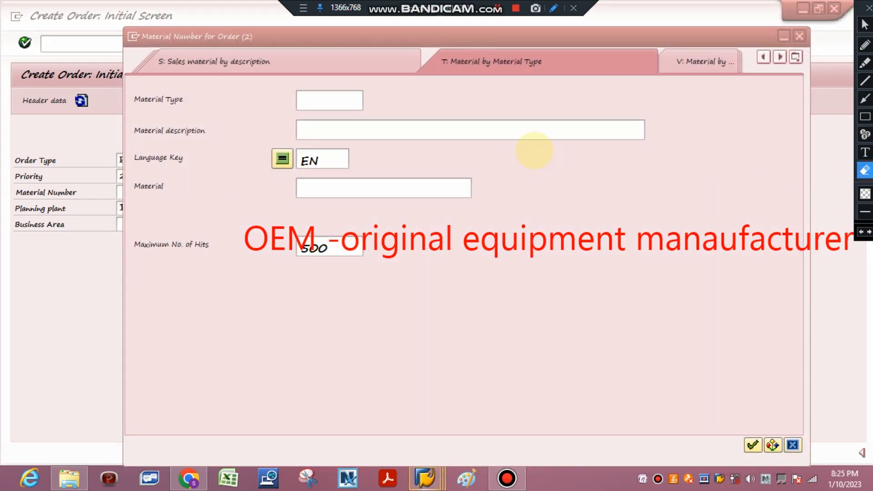
click(865, 24)
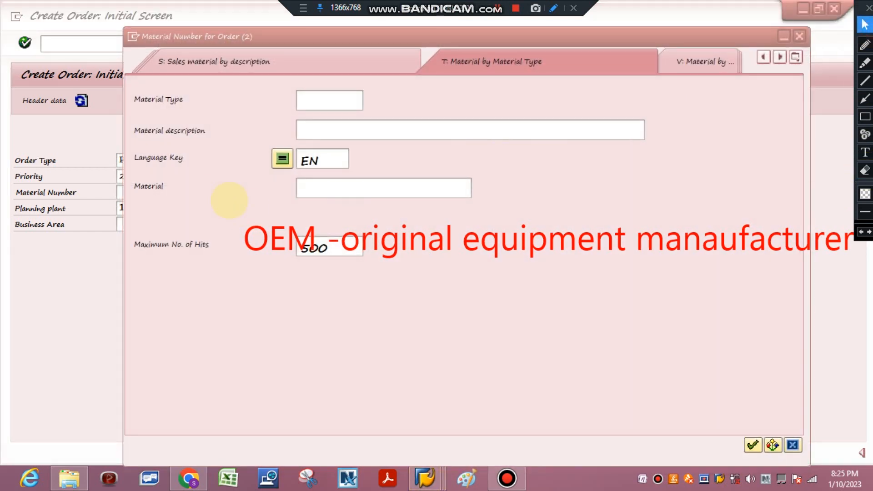
click(864, 169)
click(216, 192)
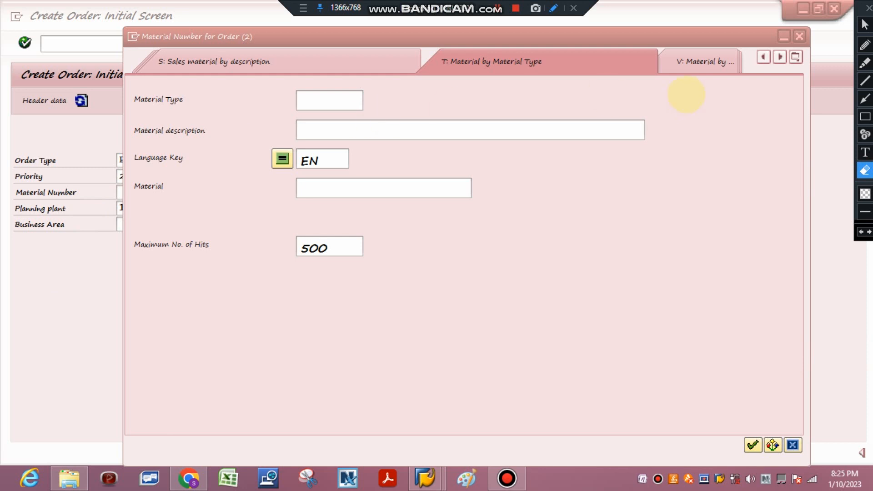
click(865, 24)
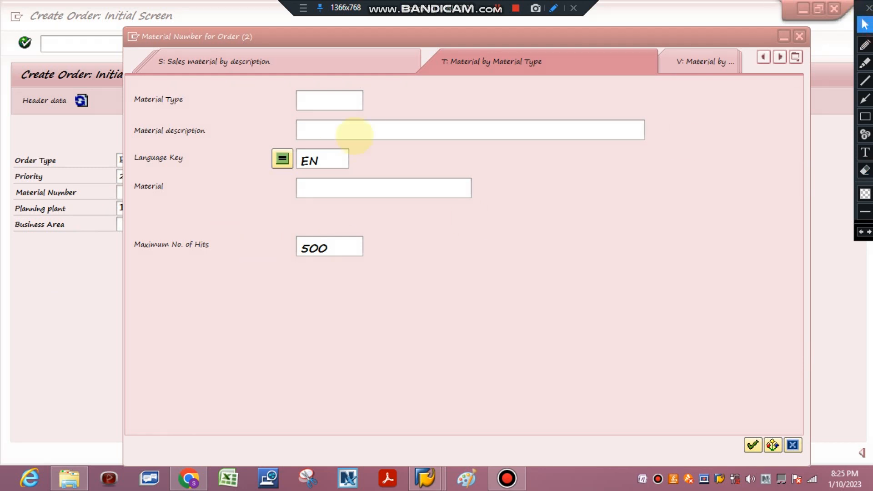
- Find material 600002560, ROLLER BOTTOM PLATE FOR BM-3 MILL, by the description *roller*mill* and proceed with it to the order header
click(347, 126)
text(*roller)
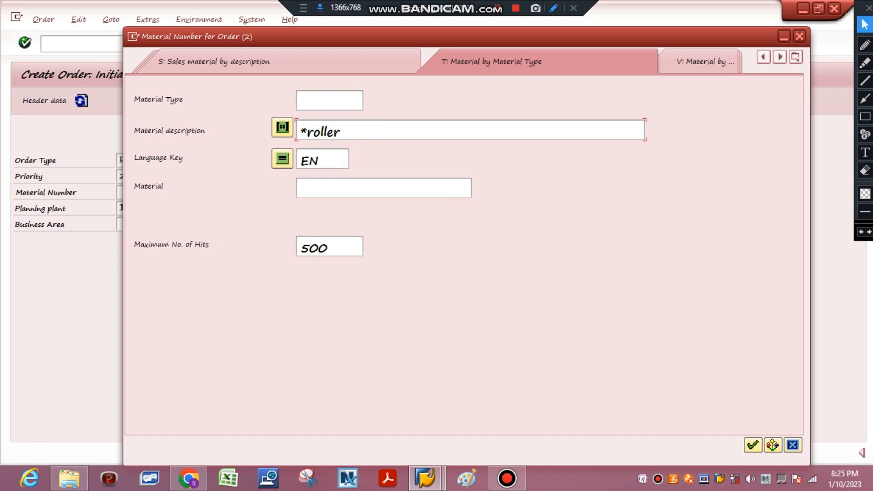
text(*mill*)
key(Return)
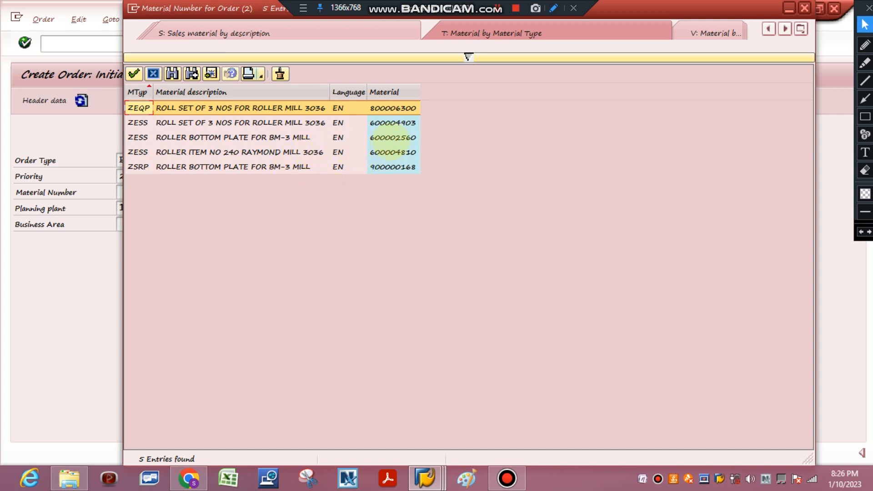
double_click(393, 136)
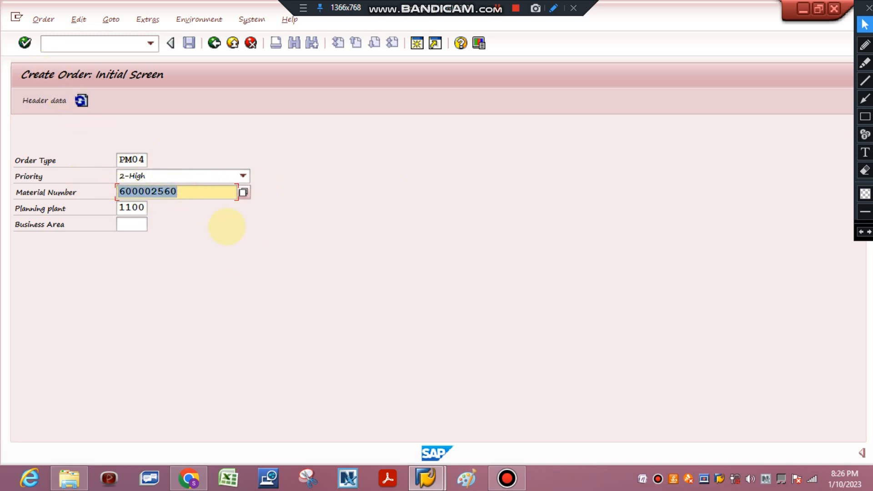
click(25, 42)
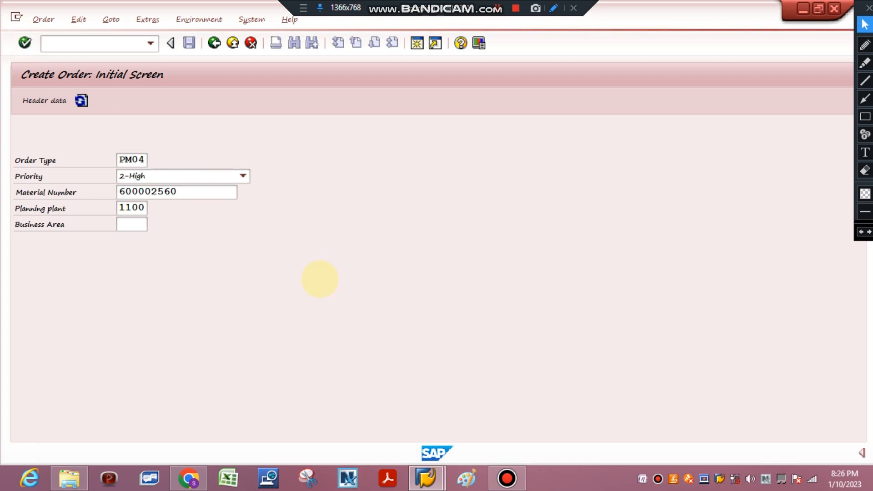
- Annotate the screen with the word "maintenance" and erase it again
click(865, 152)
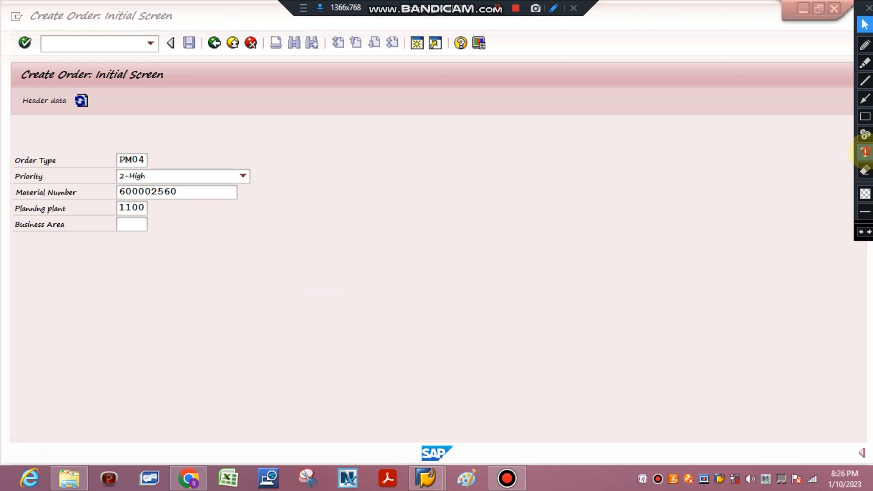
click(388, 197)
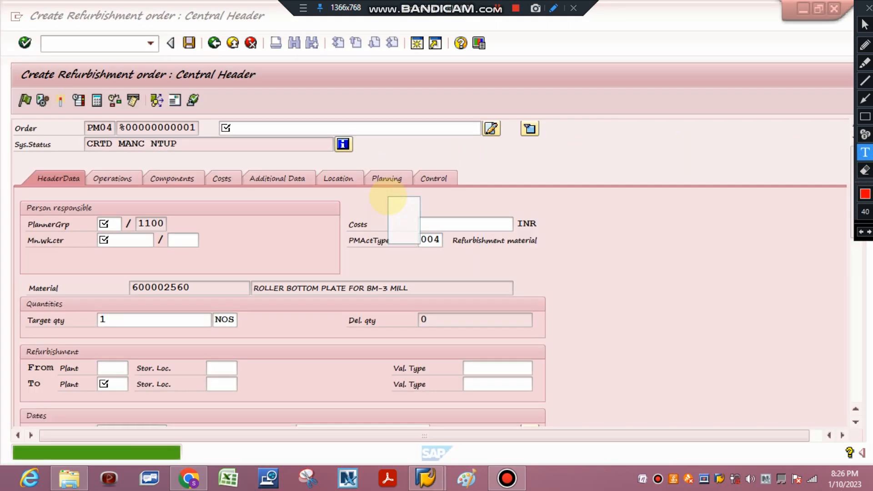
text(maintenance)
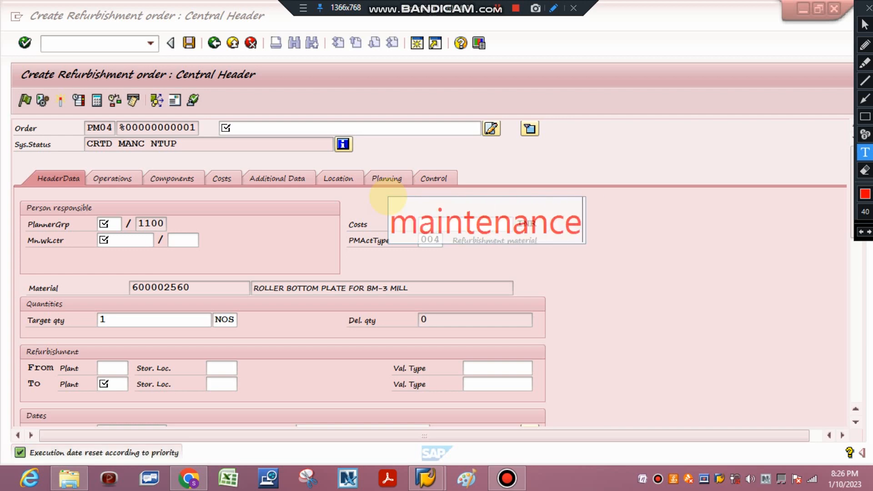
click(865, 170)
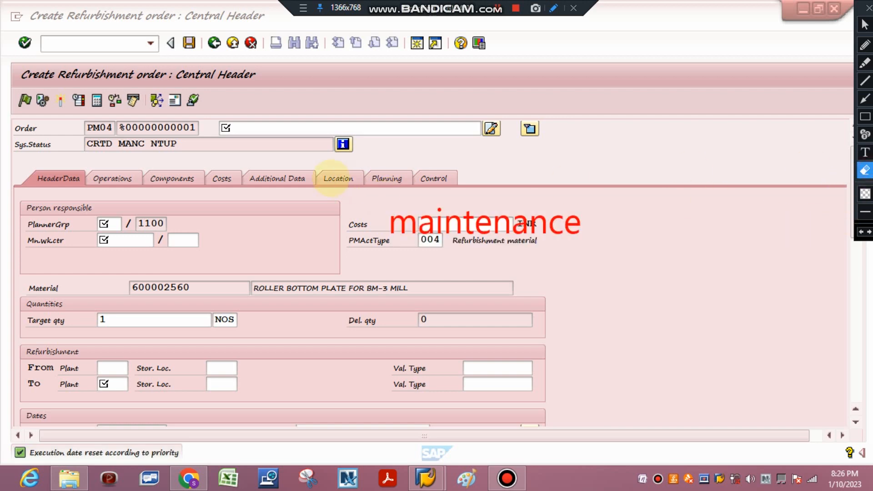
drag(340, 178, 774, 299)
- Annotate the free area beside the order header data with the text "unrepairable in plant"
click(865, 152)
click(576, 243)
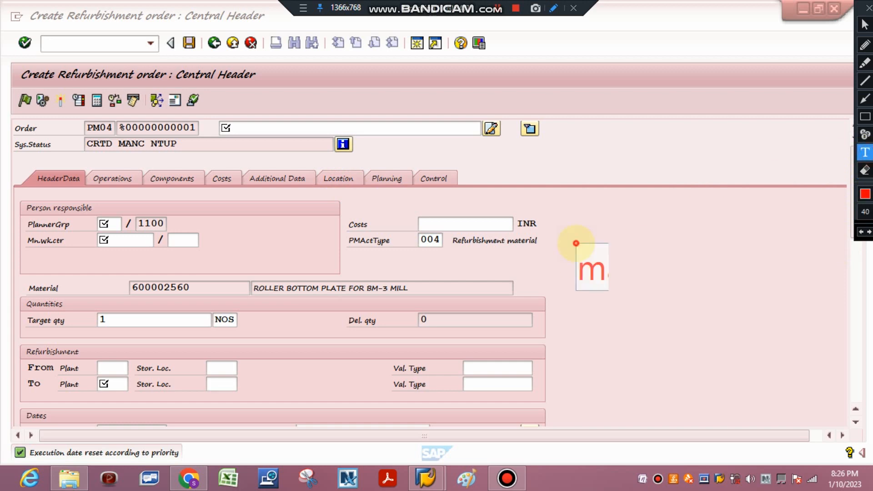
text(unrep)
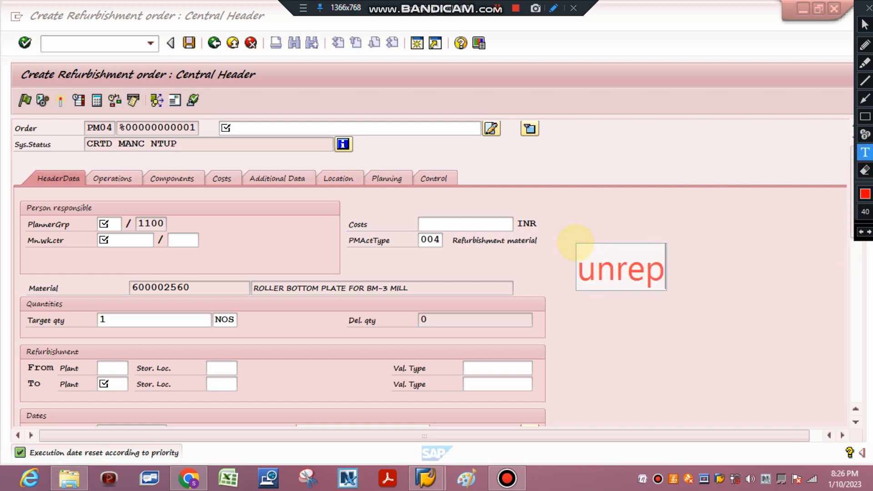
text(airable)
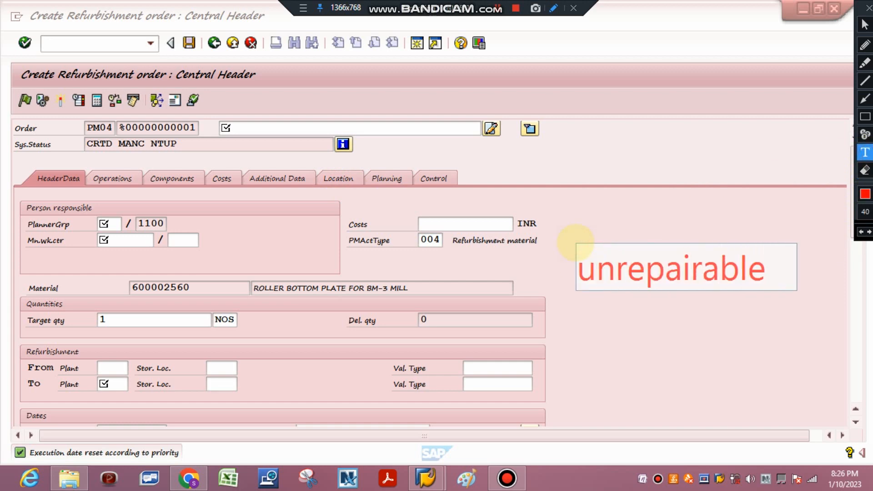
text( in plant)
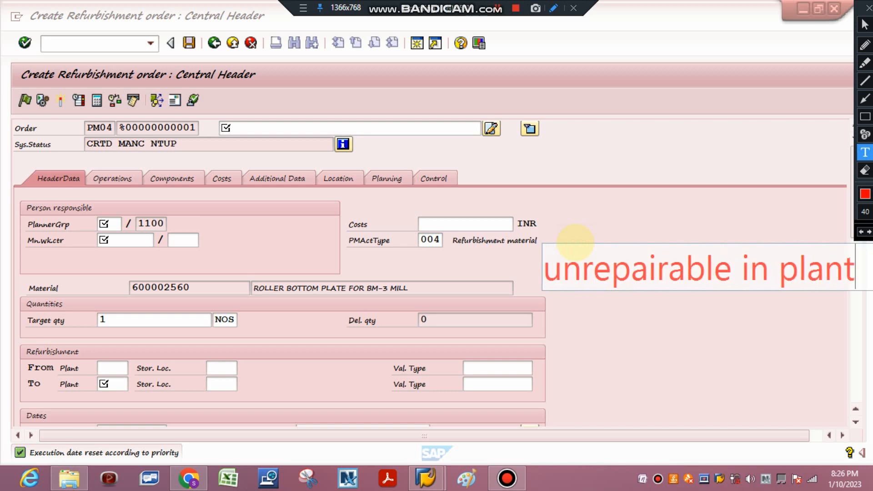
- Erase the annotation and enter "refurbishment of mill roller" as the order's short description
click(865, 171)
drag(502, 212, 864, 325)
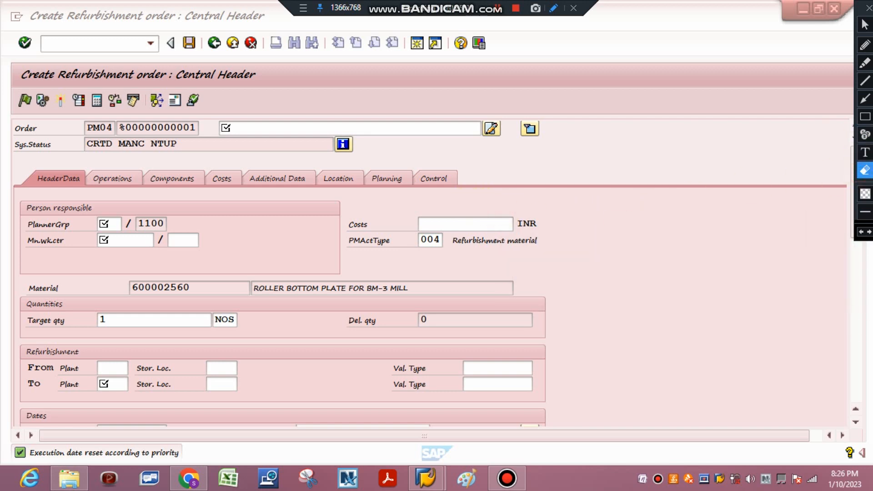
click(864, 25)
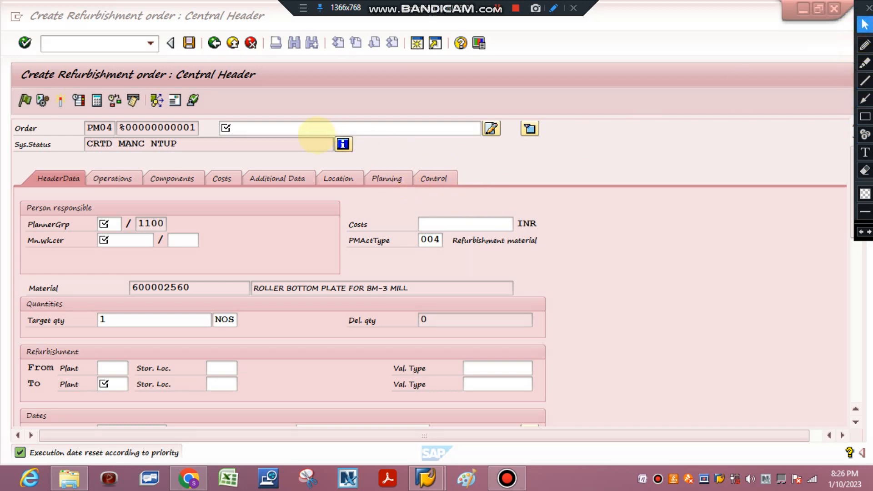
click(279, 127)
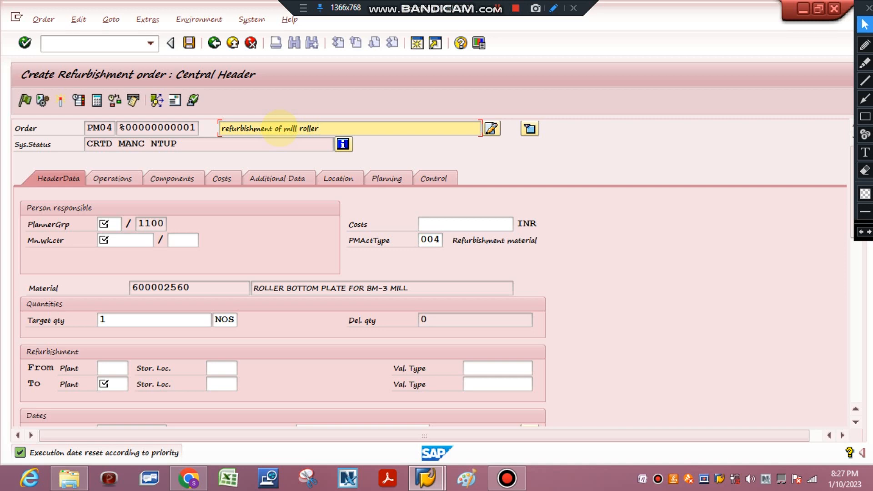
- Annotate the order header screen with the text "RGP RETURNABLE GATE PASS" and erase it again
click(864, 153)
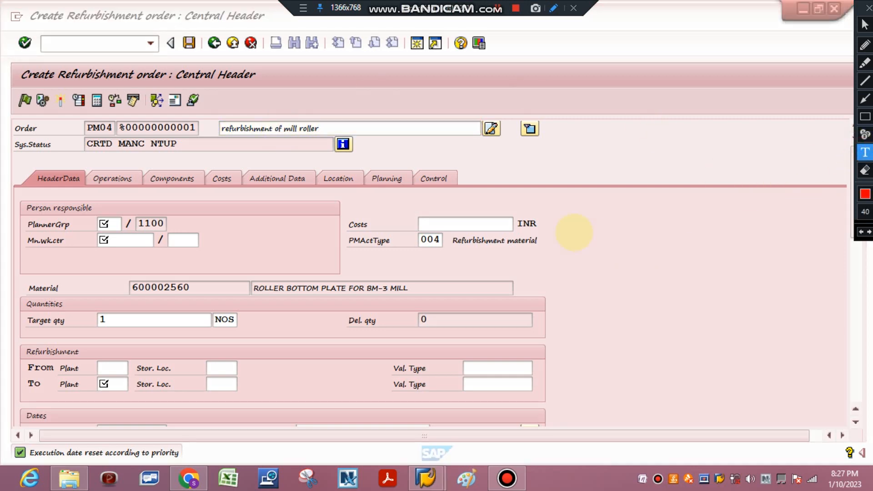
click(564, 219)
text(rg)
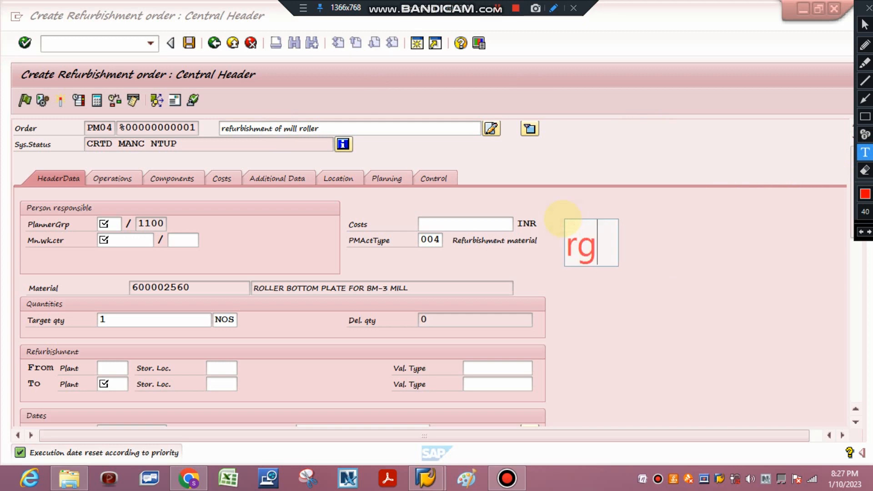
key(BackSpace)
key(BackSpace)
text(RGP )
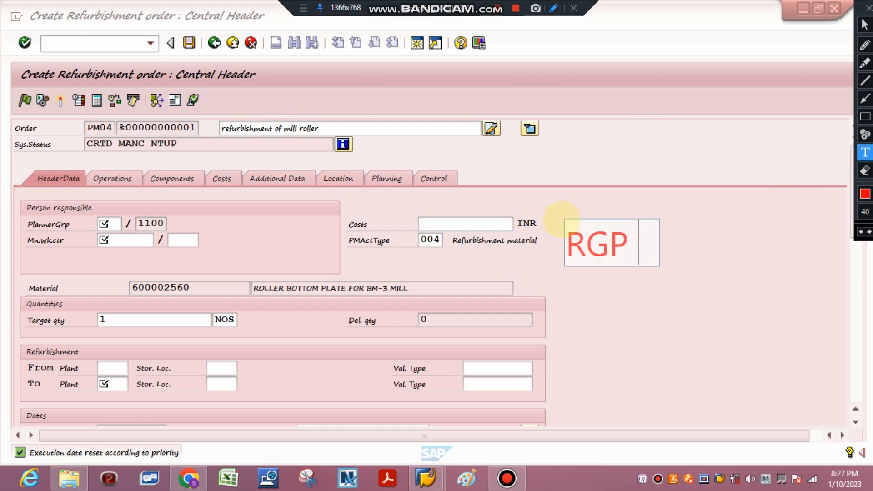
text(RETURNAV)
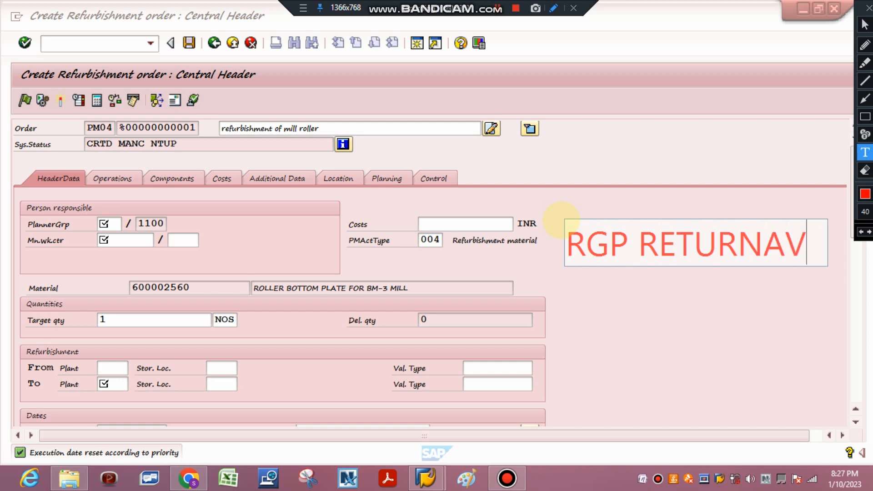
key(BackSpace)
text(BL)
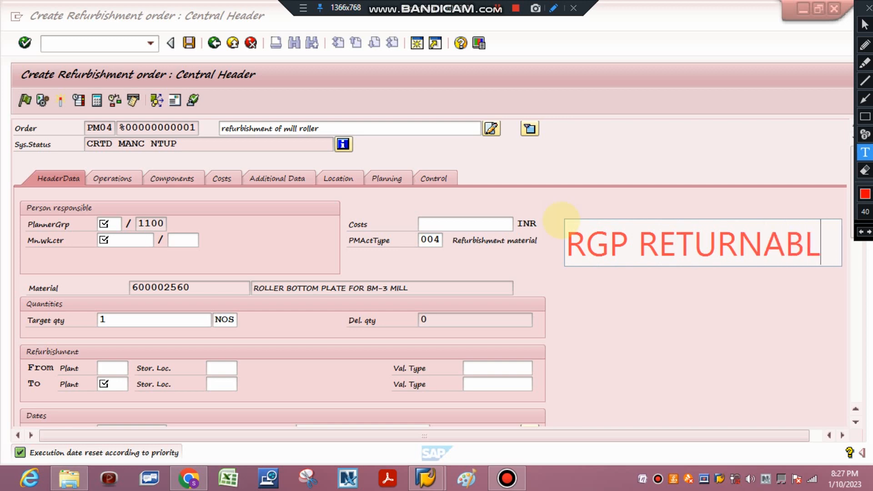
text(E GATE PASS)
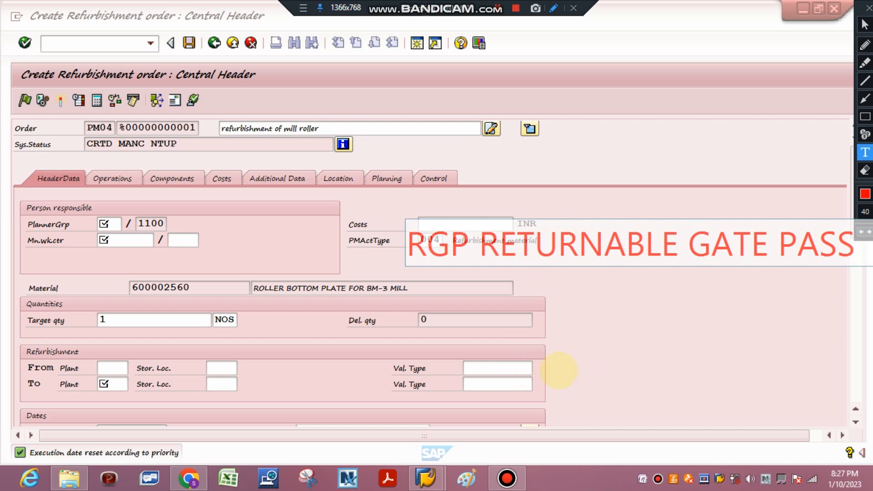
click(637, 354)
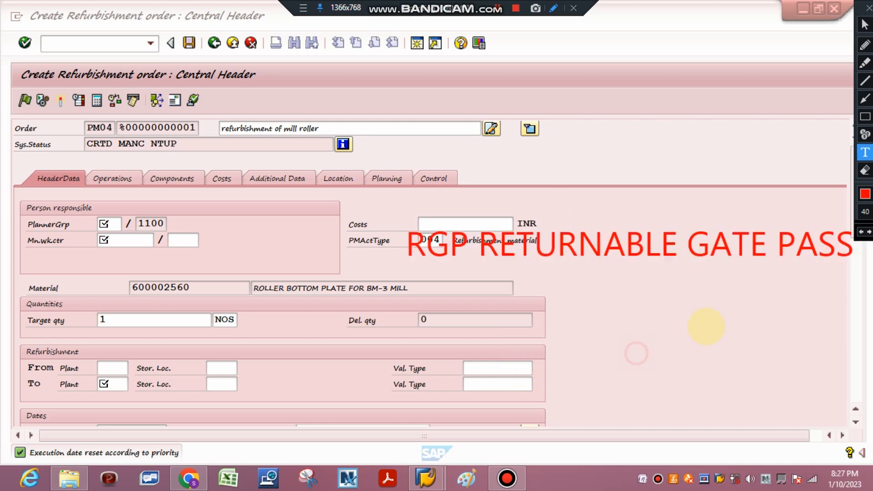
click(865, 170)
drag(352, 194, 872, 293)
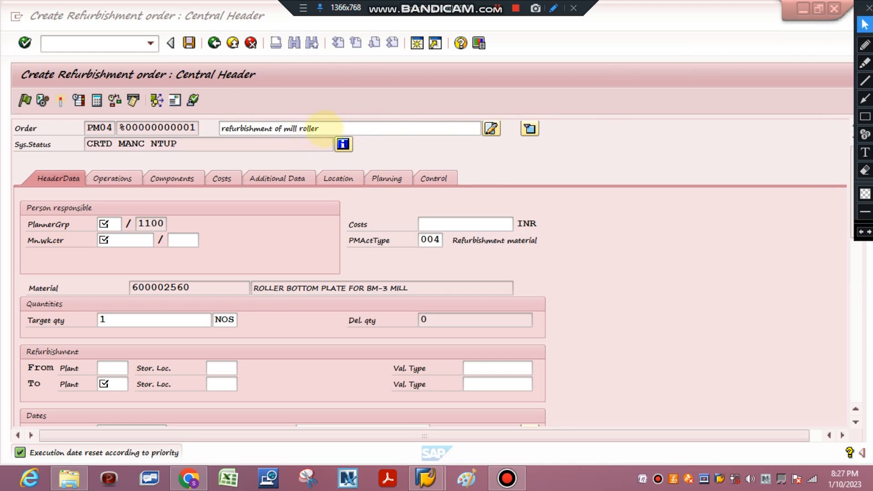
- Extend the order's short description to "refurbishment of mill roller 03 NOS" and highlight the material number and its description
click(331, 128)
text(o)
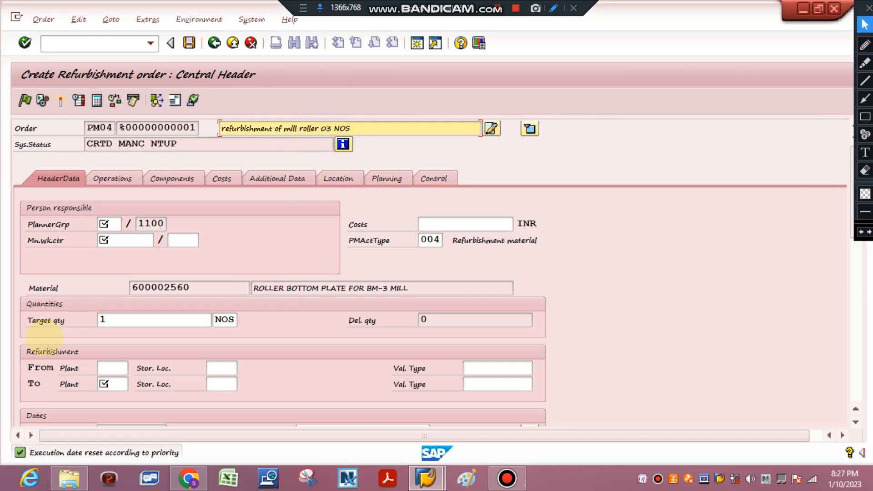
drag(206, 283, 82, 277)
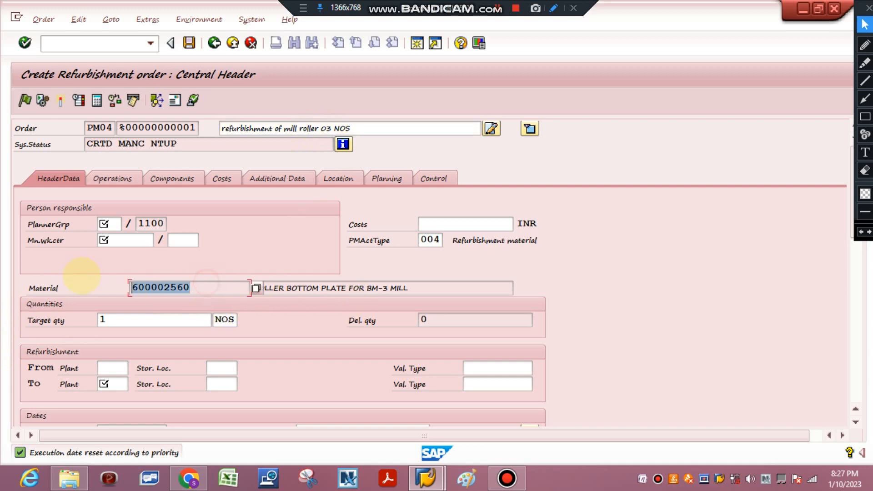
key(Tab)
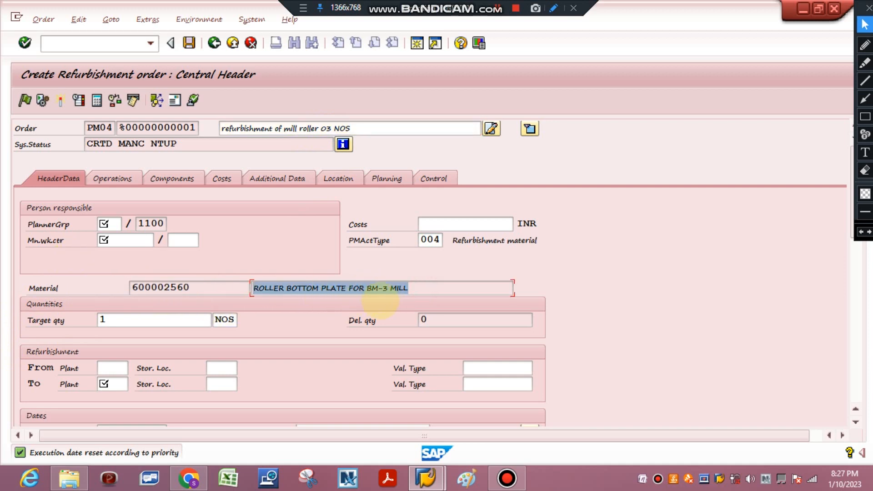
- Set the planner group to 100 and the main work center to MECH IS1 in plant 1100
click(109, 224)
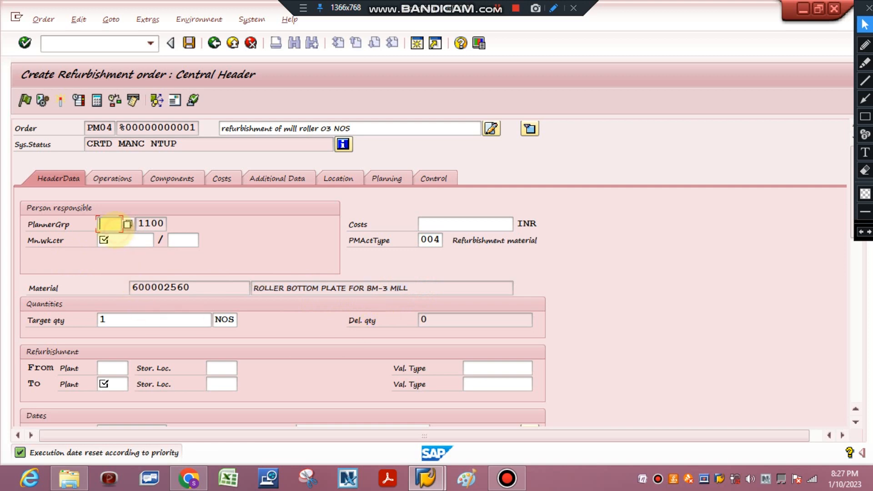
text(1)
click(111, 237)
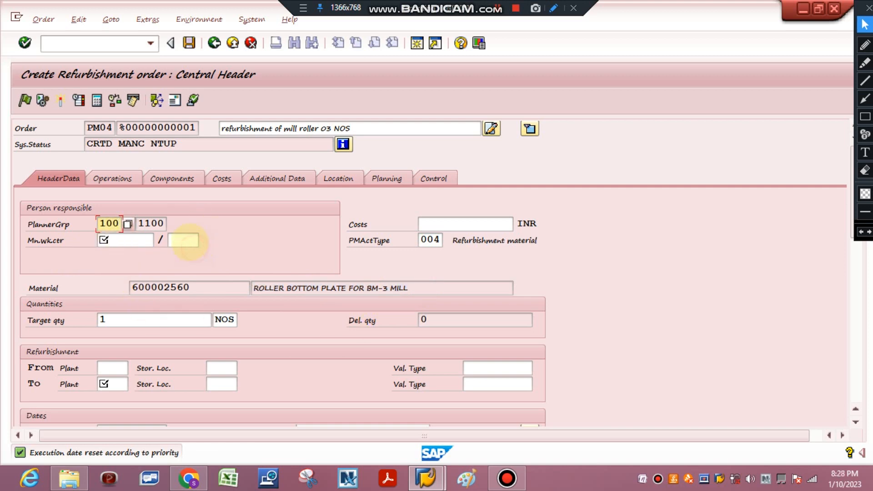
click(190, 240)
text(1100)
click(137, 234)
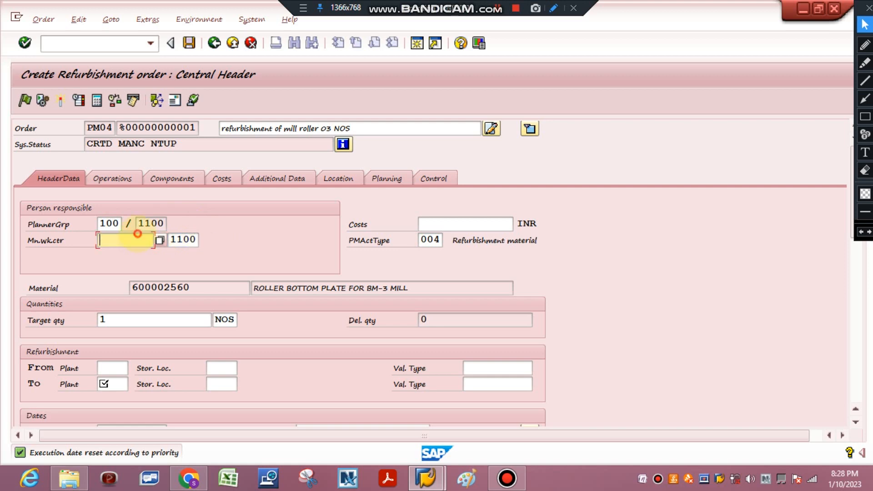
click(125, 253)
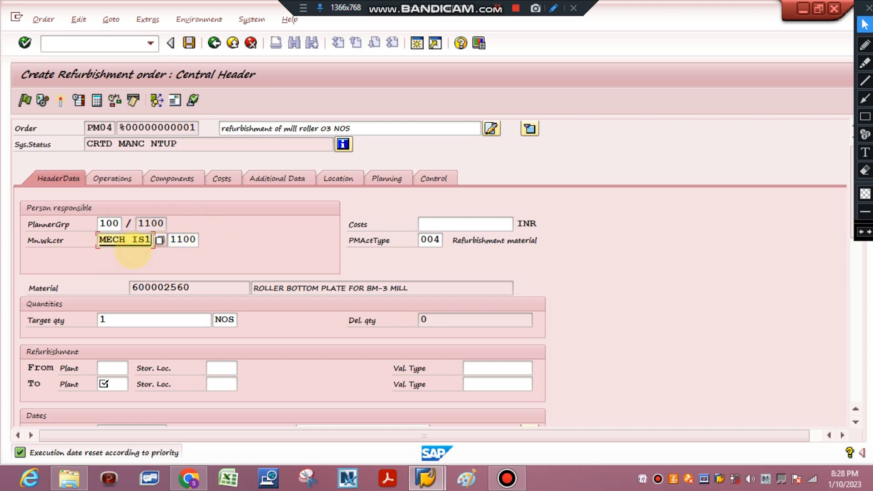
- Set both the From plant and the To plant of the refurbishment to 1100
click(122, 384)
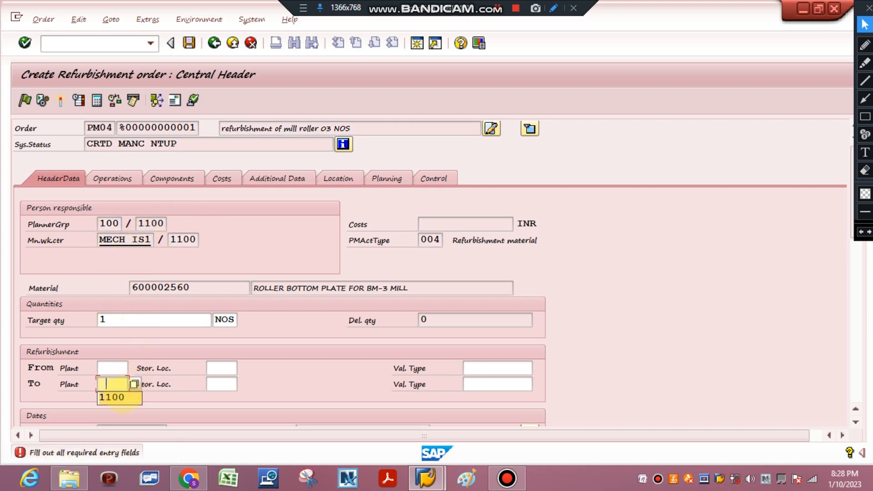
click(103, 364)
text(1100)
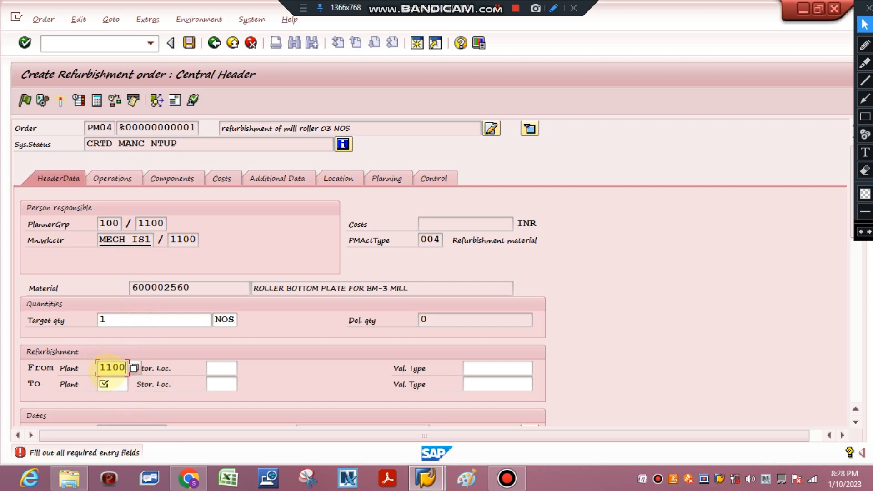
click(119, 387)
text(1100)
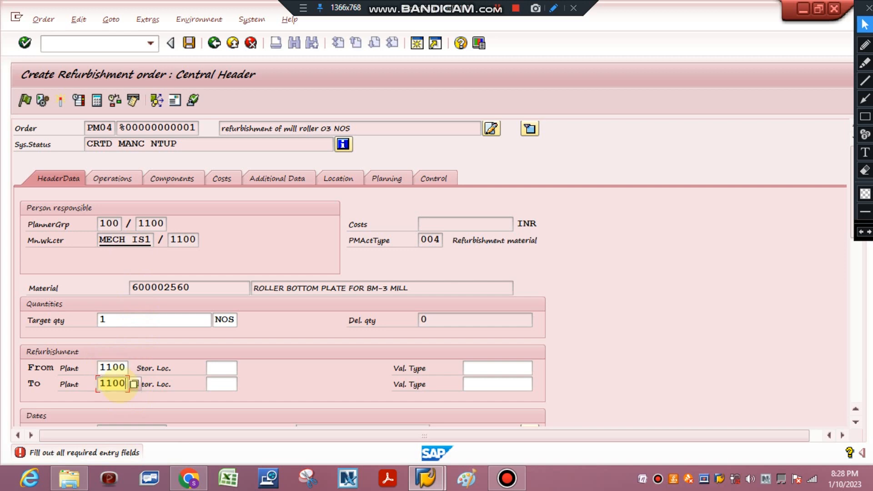
key(Return)
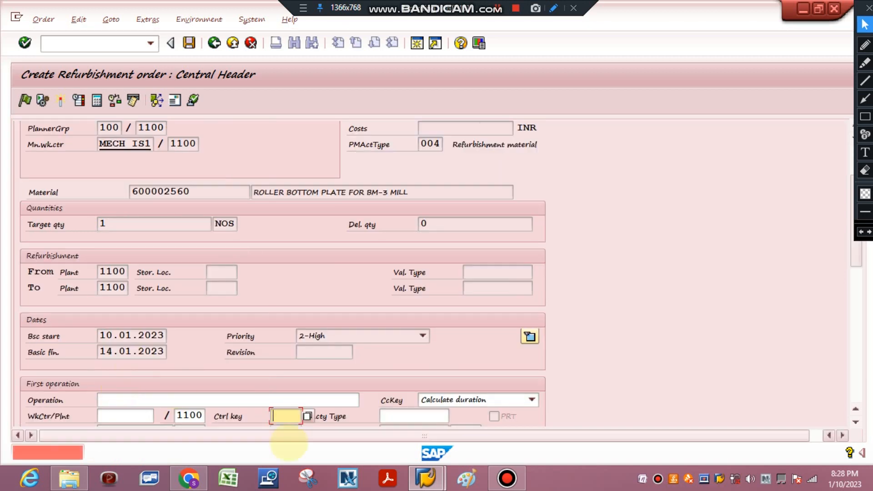
- Set the first operation's control key to pm01 and the order's target quantity to 3
text(pm01)
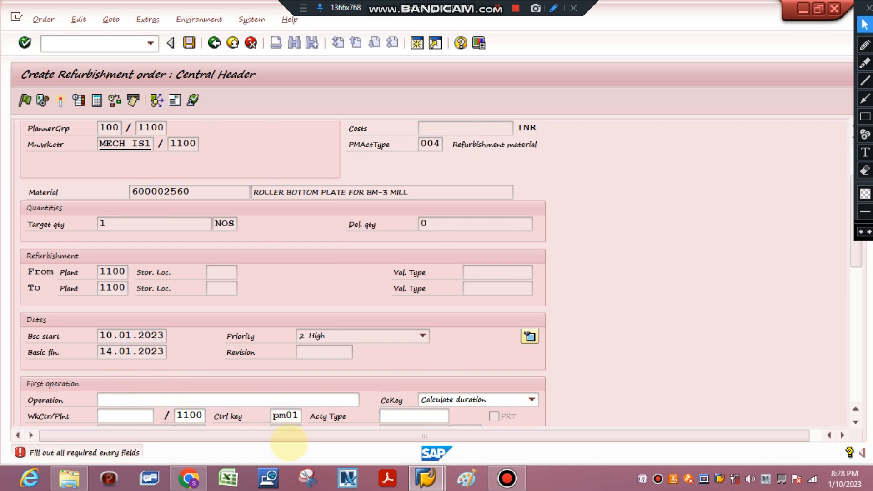
key(Return)
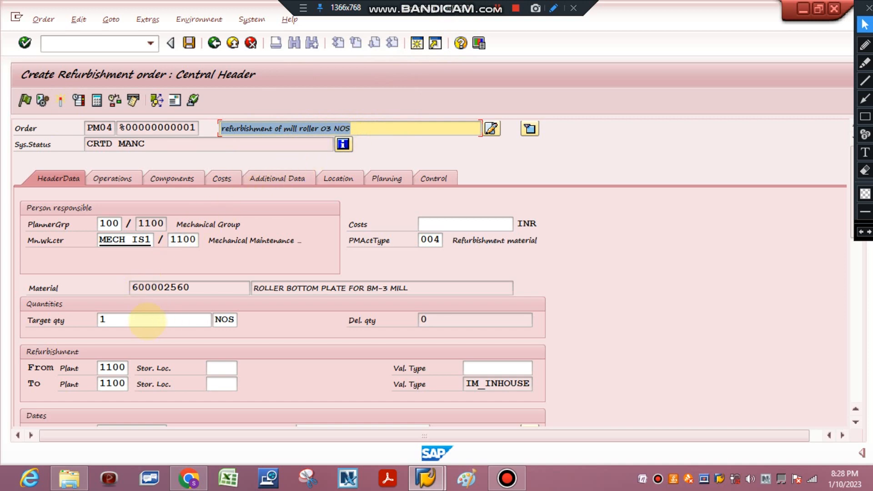
double_click(113, 318)
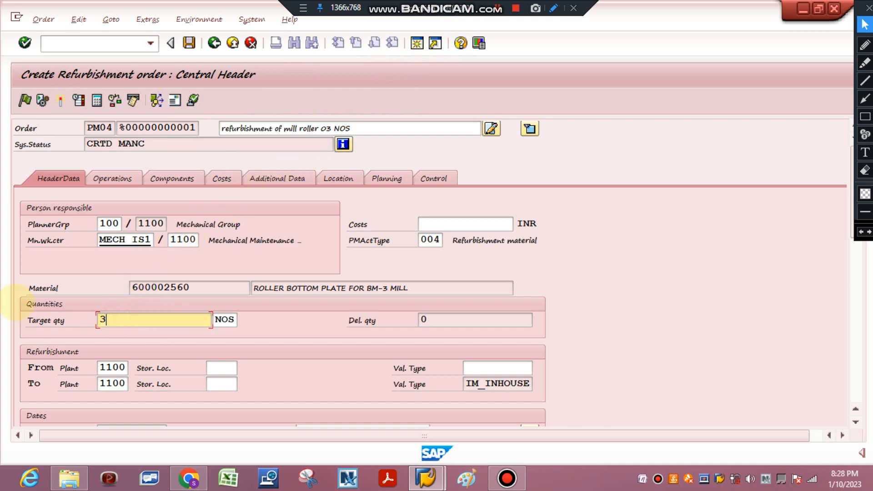
key(Return)
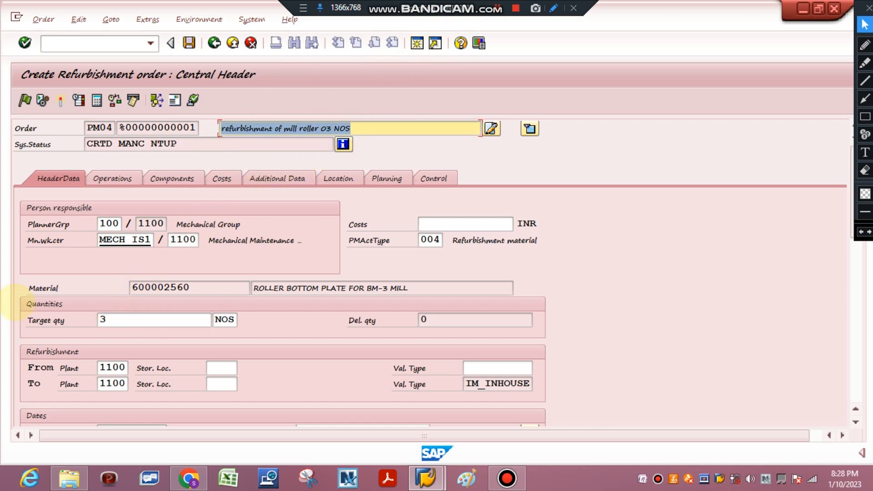
- Review the order's header data and component list, checking the refurbishment material and its required quantity
click(114, 178)
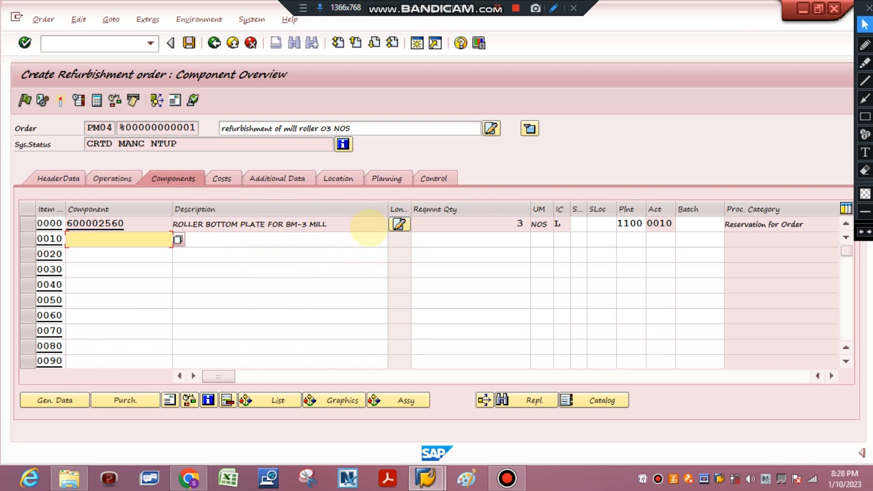
click(68, 182)
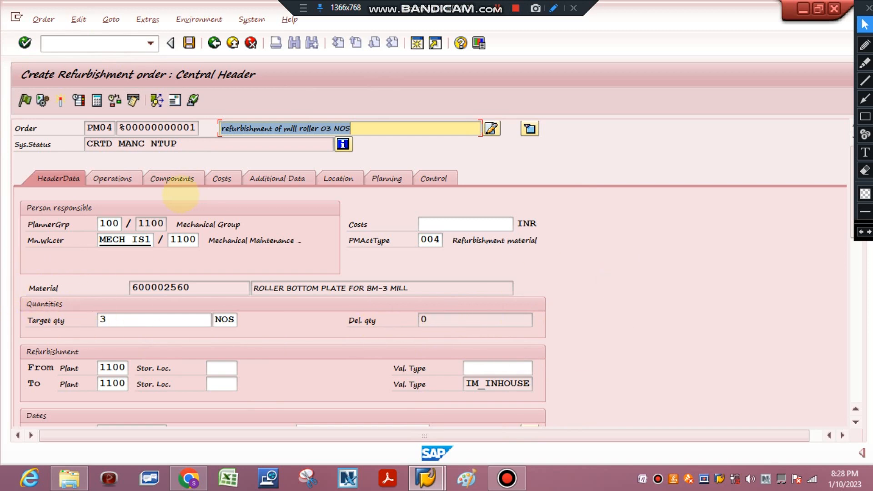
click(177, 180)
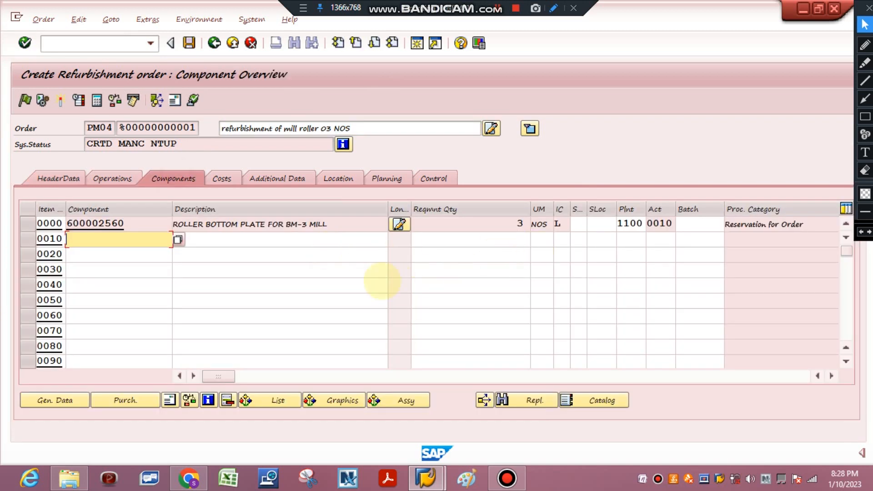
- Release the refurbishment order and save it despite the cost calculation error, highlight its order number and close the message window
click(26, 101)
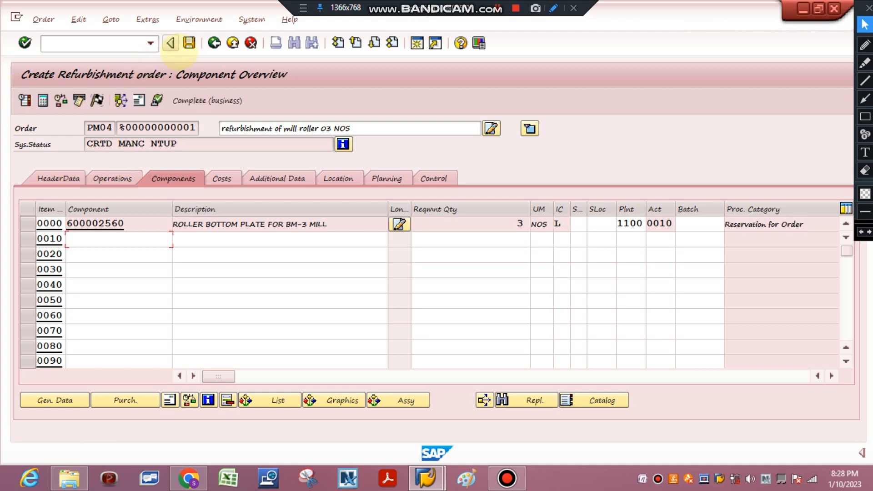
click(189, 43)
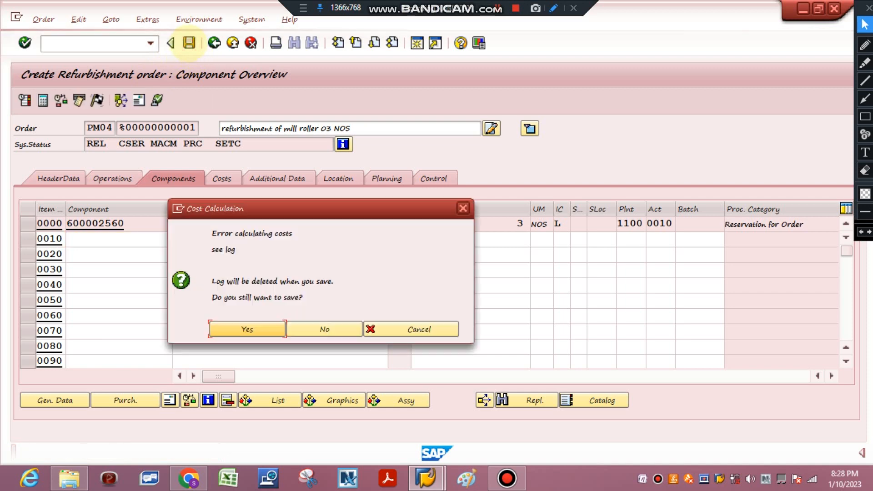
click(247, 330)
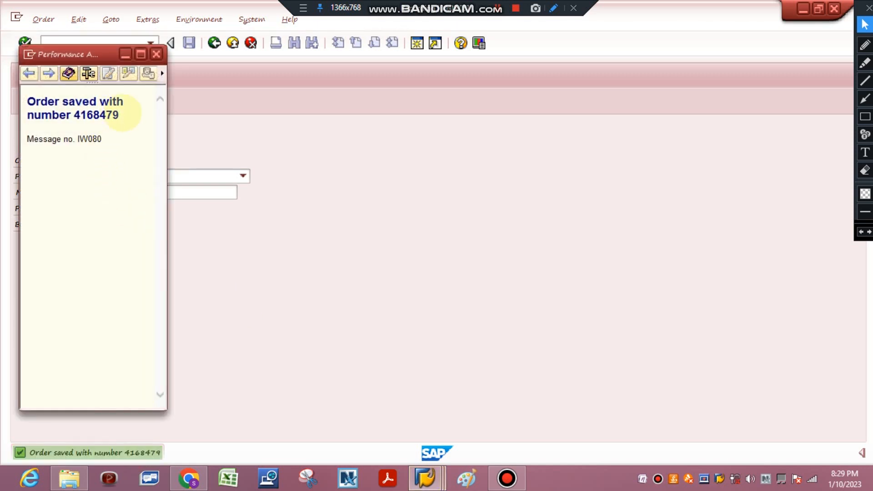
drag(121, 113, 81, 115)
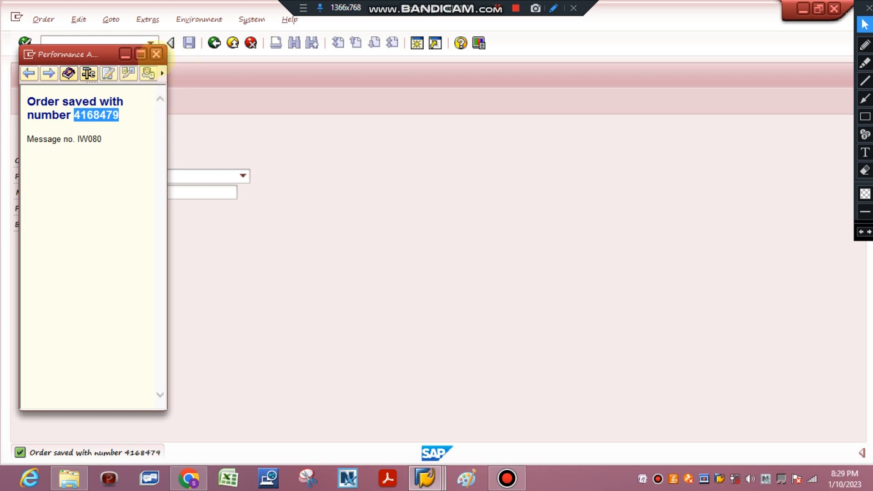
click(156, 54)
- Open a new session and annotate the free area beside the menu tree with the text "IW33"
click(412, 44)
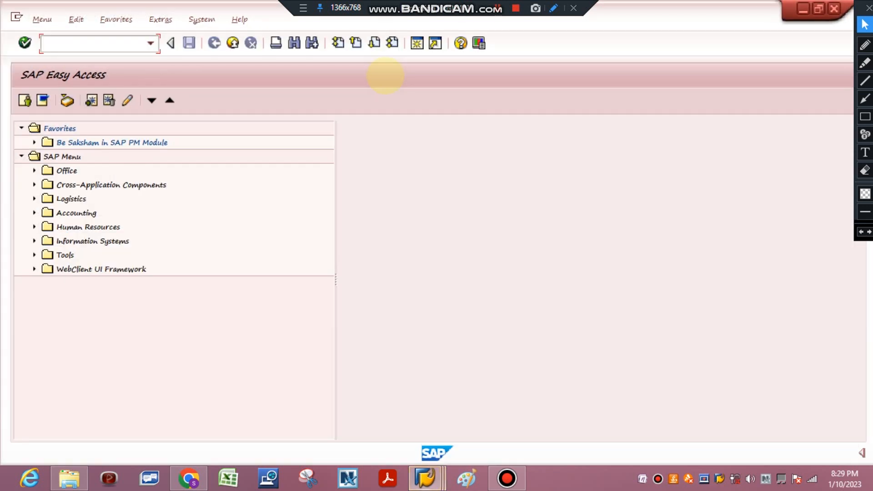
click(865, 152)
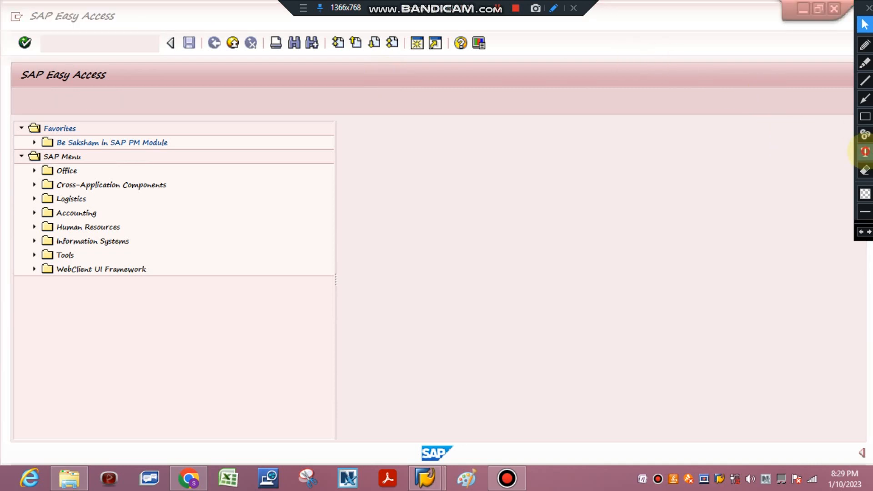
click(546, 216)
text(IW)
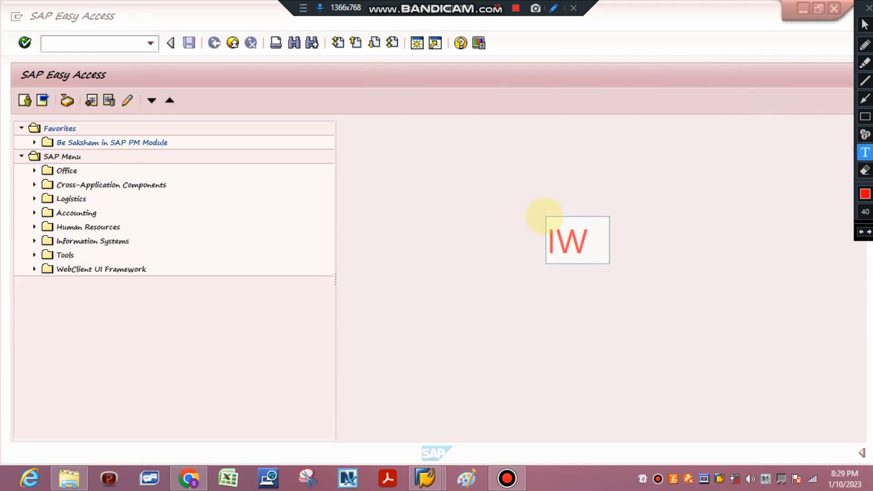
text(33)
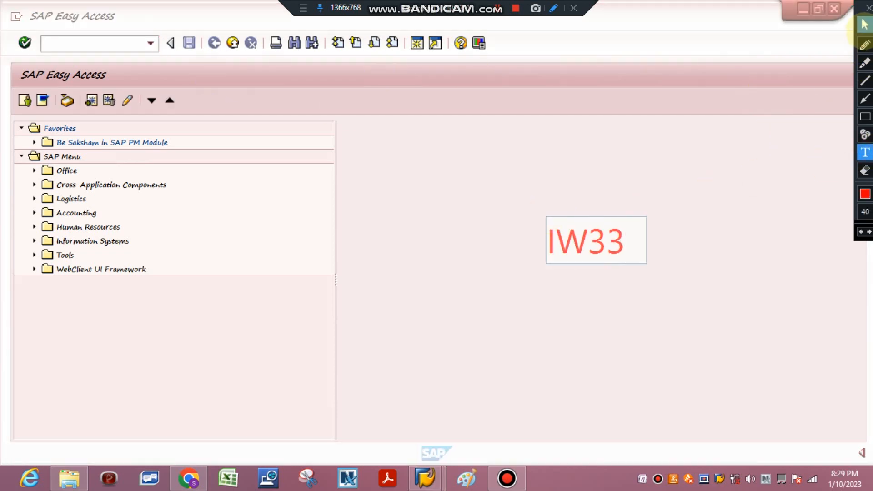
click(864, 24)
- Run transaction IW33 and display the saved refurbishment order
click(75, 42)
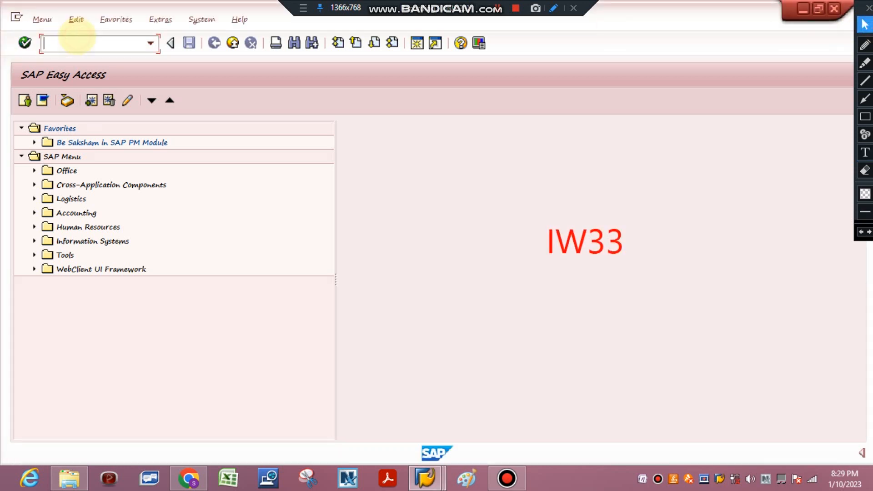
text(IW33)
key(Return)
key(Return)
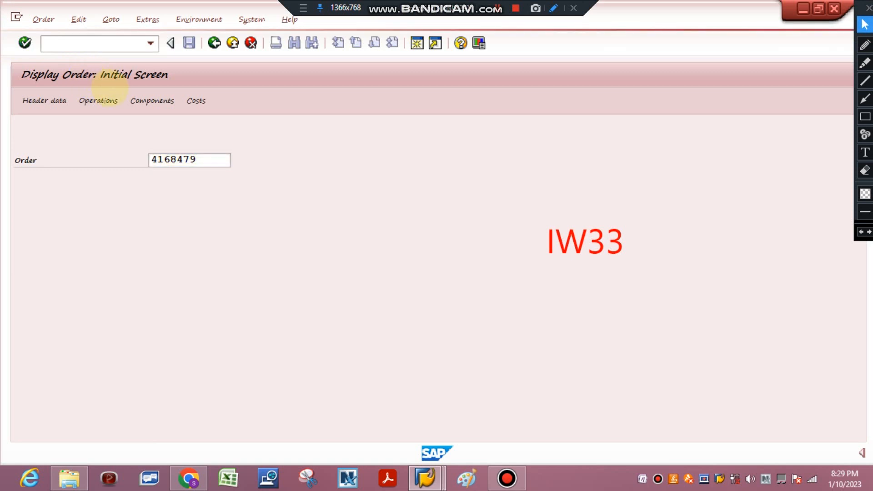
- Erase the "IW33" annotation from the displayed order's header screen
click(865, 170)
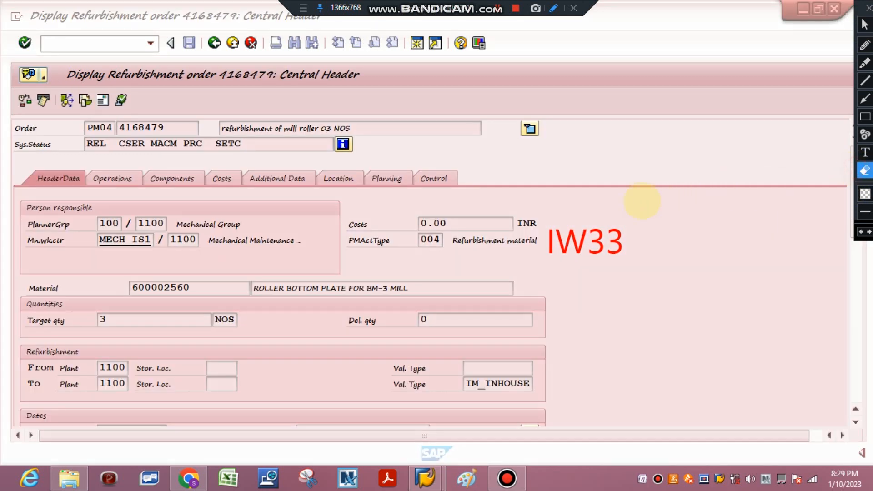
drag(518, 208, 693, 305)
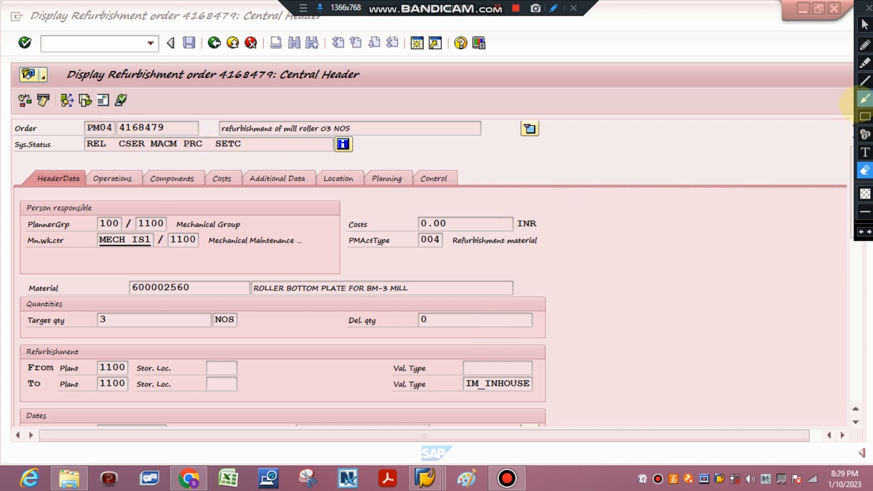
click(865, 24)
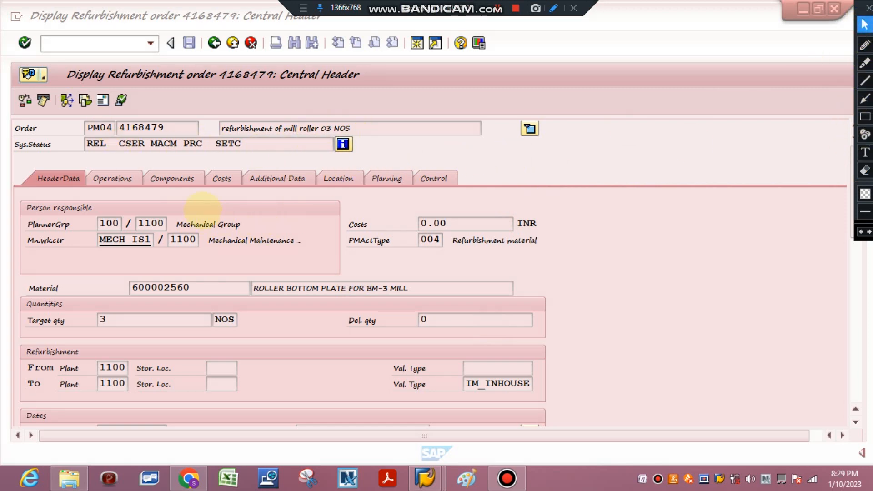
- Review the saved order's component list and header data, and return to the order selection screen
click(172, 179)
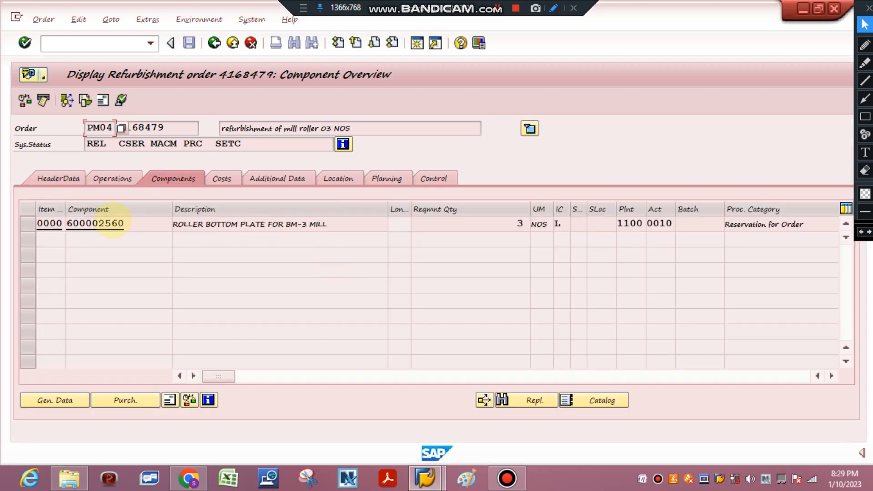
click(63, 180)
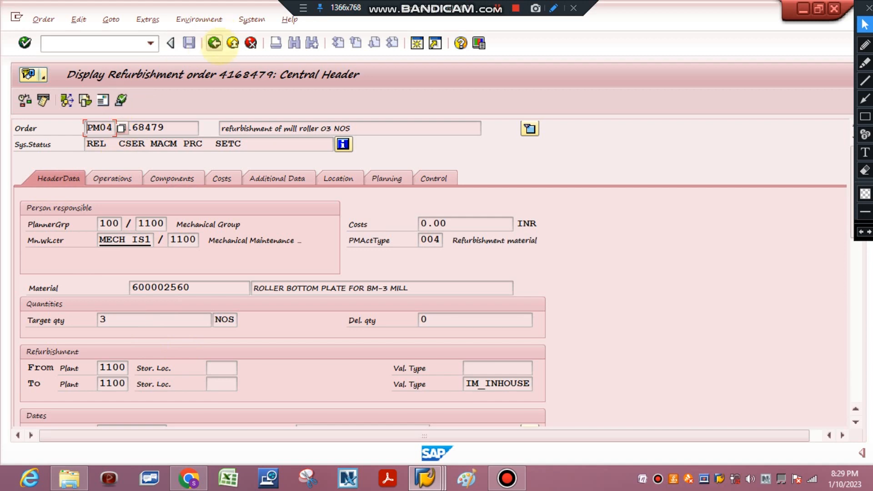
click(214, 43)
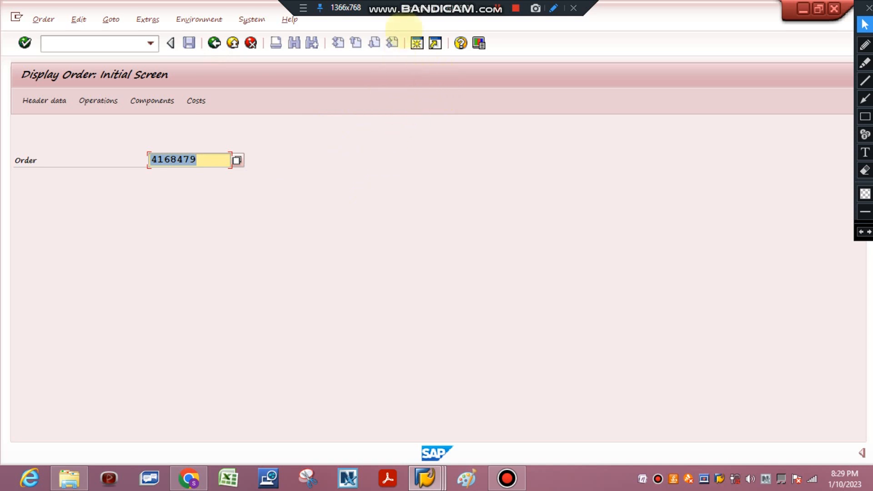
- Open a new session and run transaction ME51N to start a purchase requisition
click(417, 42)
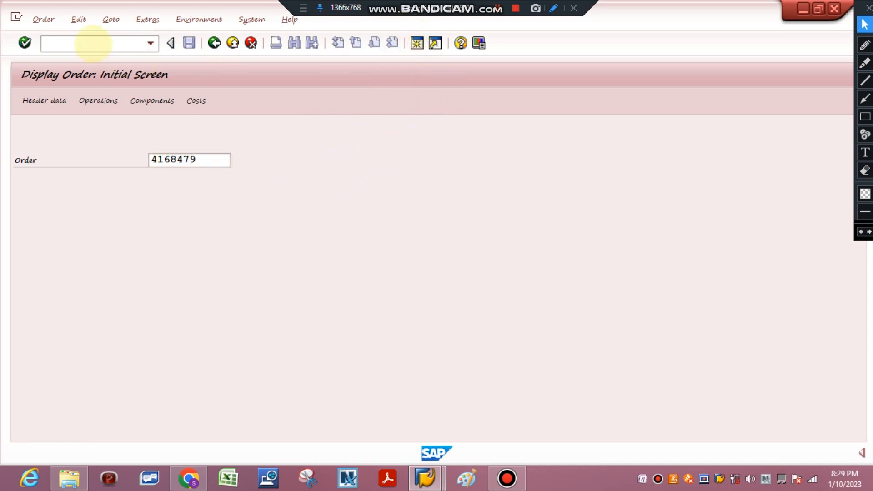
click(93, 43)
text(MES1N)
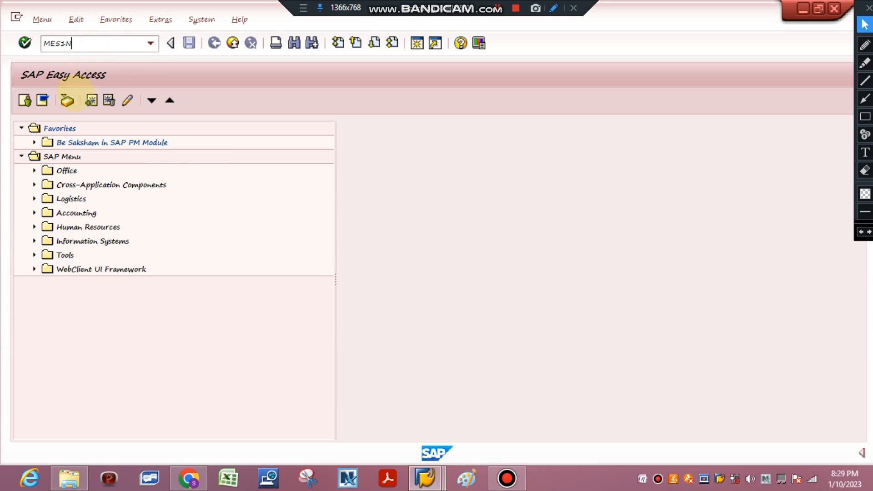
key(Return)
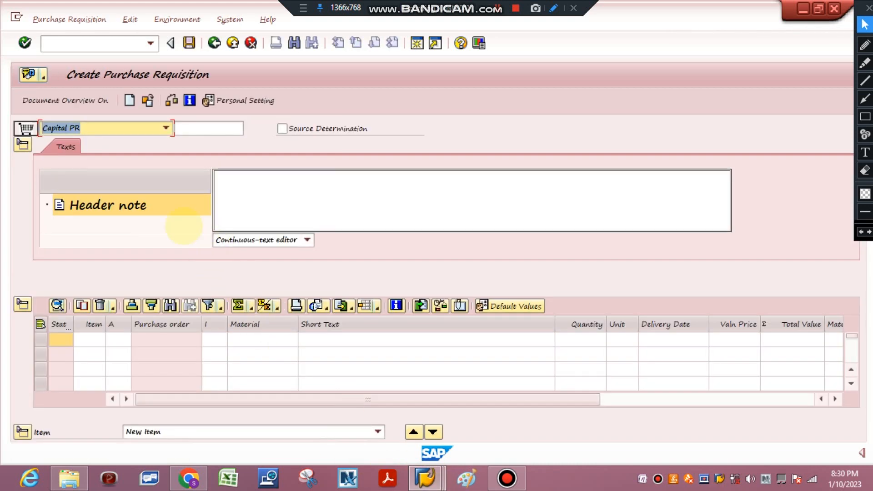
- Examine the empty requisition's material, short text, quantity, delivery date and total value fields and its header note area
click(244, 342)
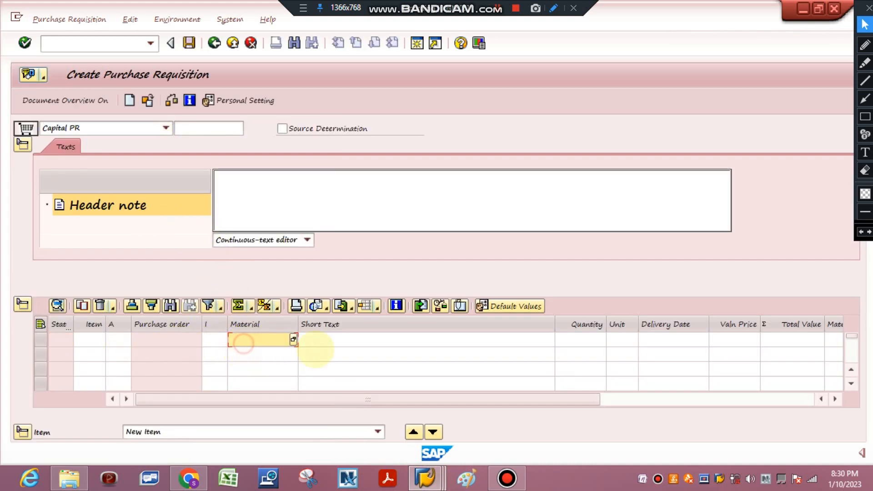
click(362, 340)
click(567, 344)
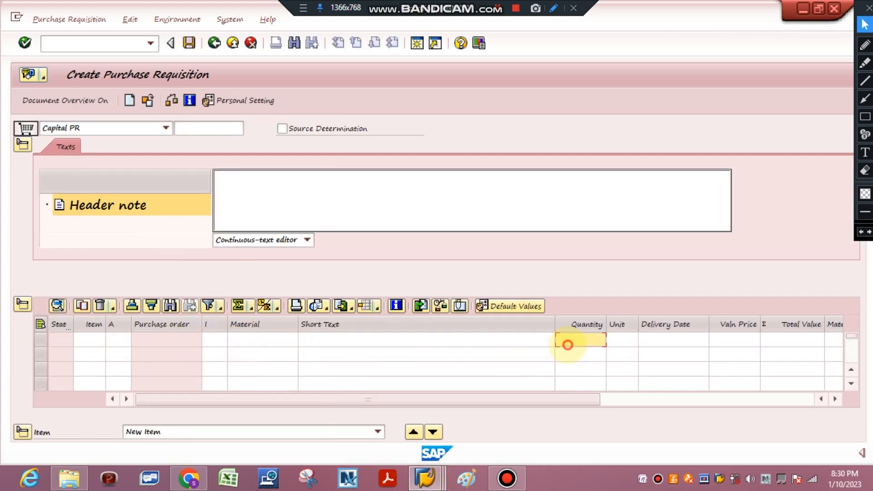
click(650, 340)
click(791, 341)
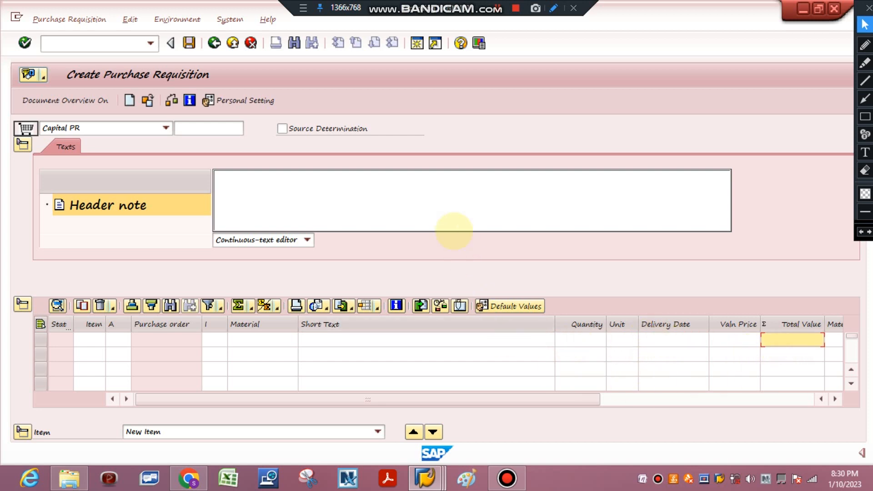
click(293, 186)
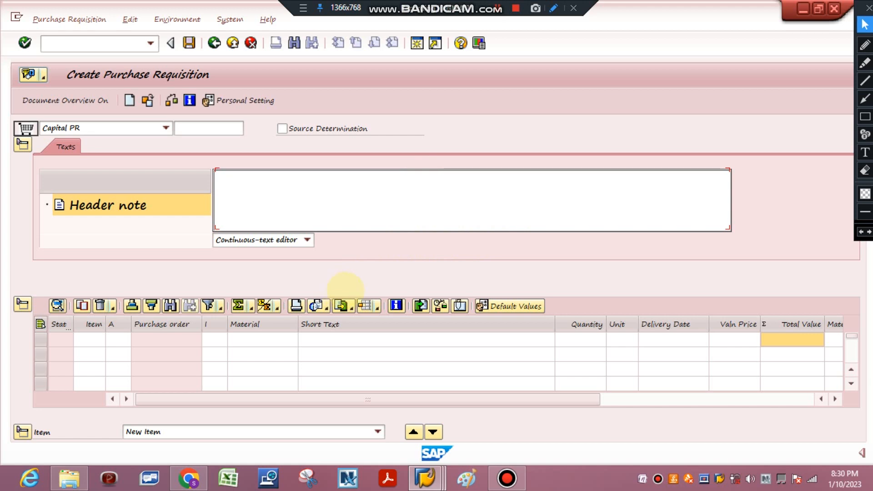
- Return to the Display Order session and open the saved refurbishment order again
click(425, 477)
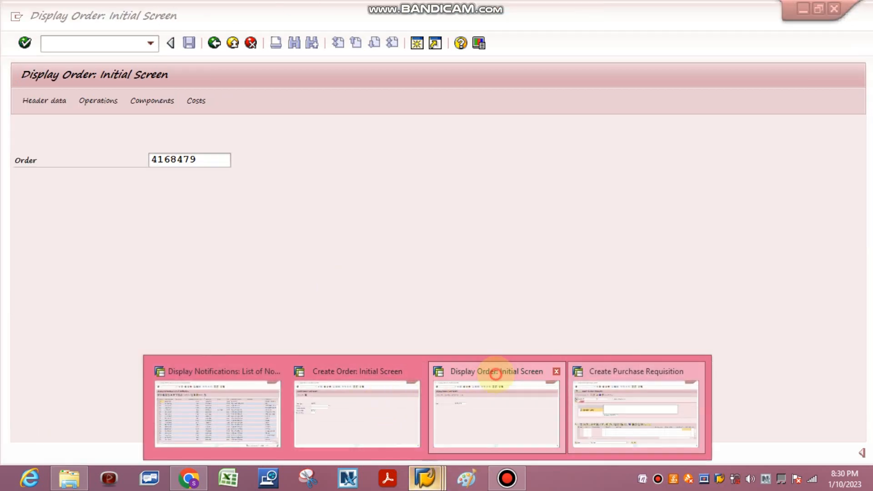
click(495, 373)
click(25, 44)
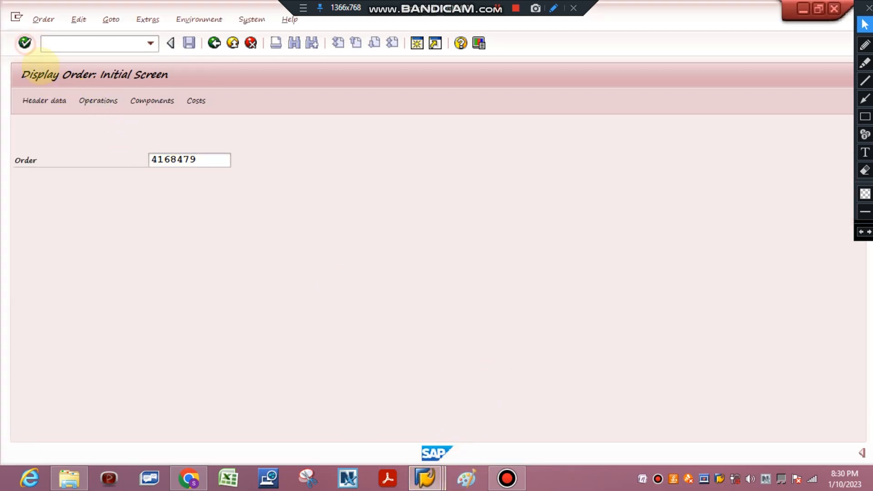